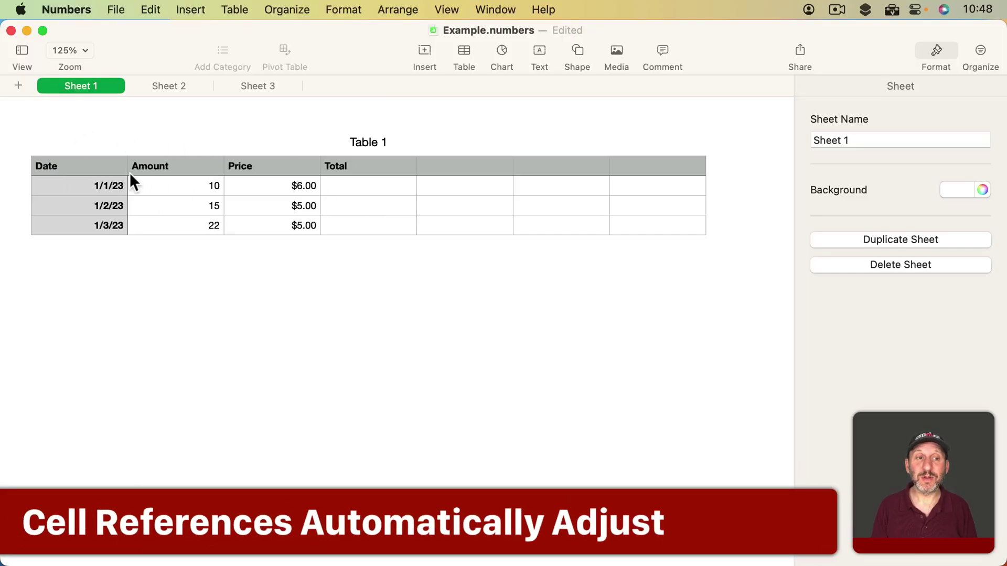
- Enter =B2*C2 in D2 so the 1/1/23 row totals $60.00
{"action": "left_click", "coordinate": [345, 185]}
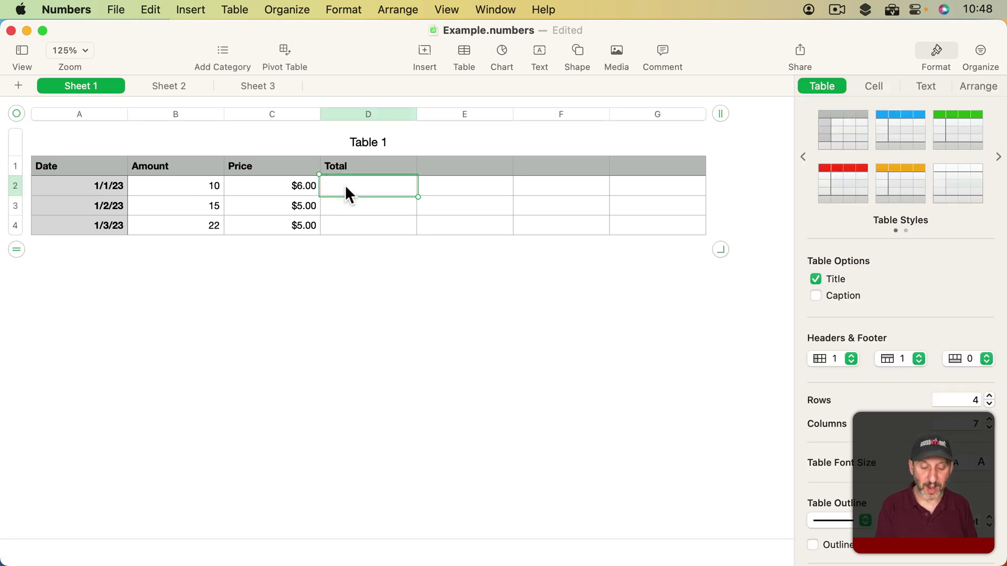
{"action": "type", "text": "="}
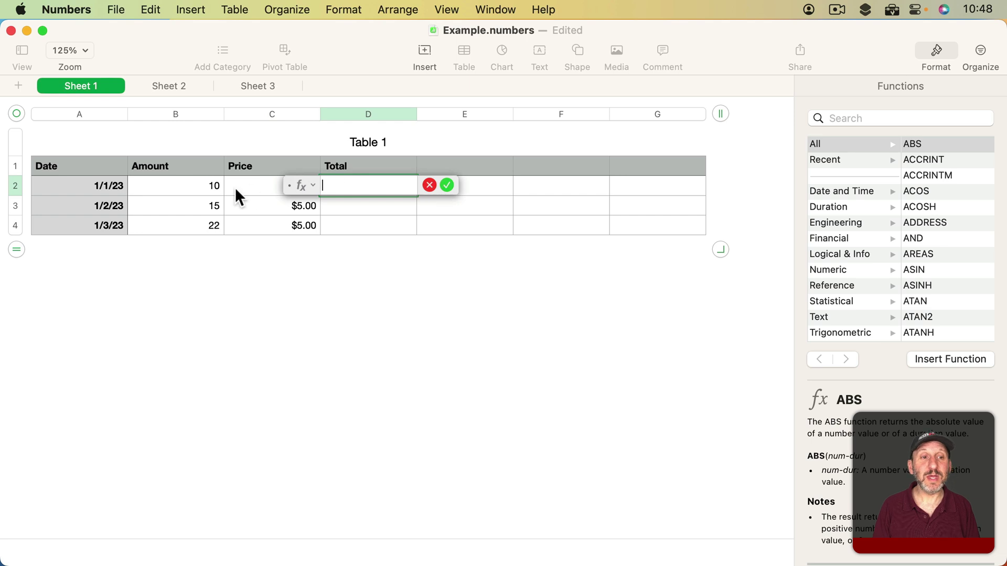
{"action": "left_click", "coordinate": [192, 196]}
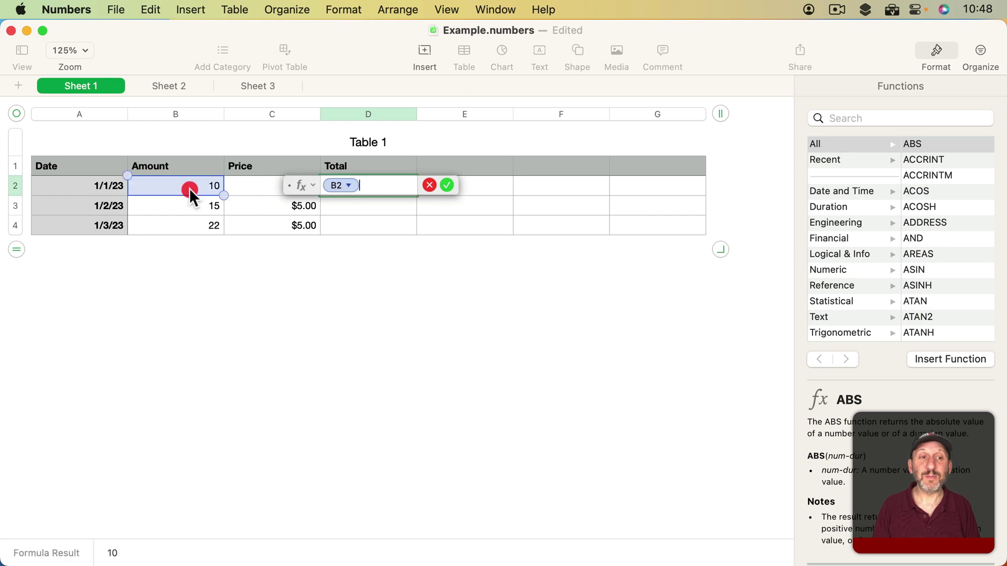
{"action": "type", "text": "*"}
{"action": "left_click", "coordinate": [270, 189]}
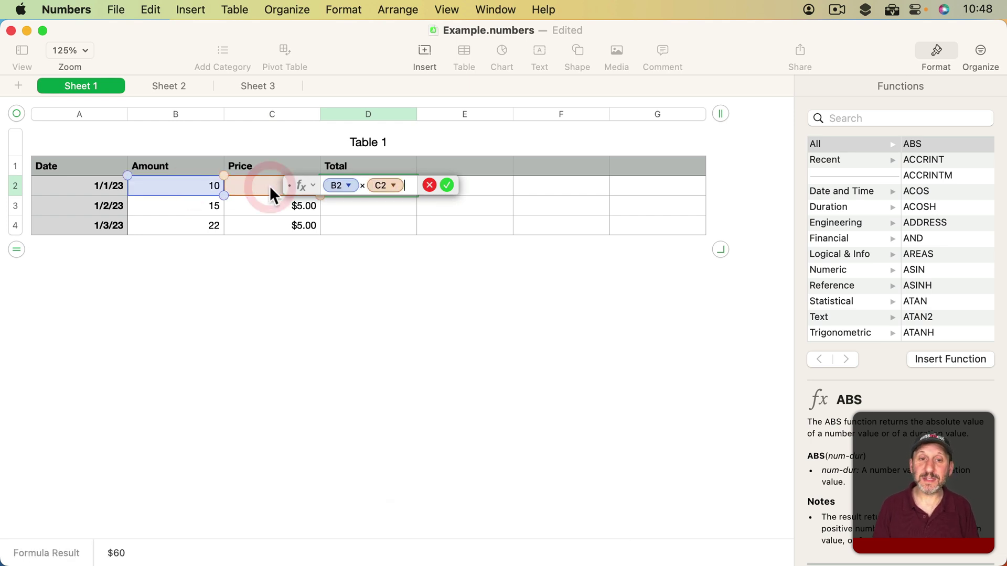
{"action": "key", "text": "Return"}
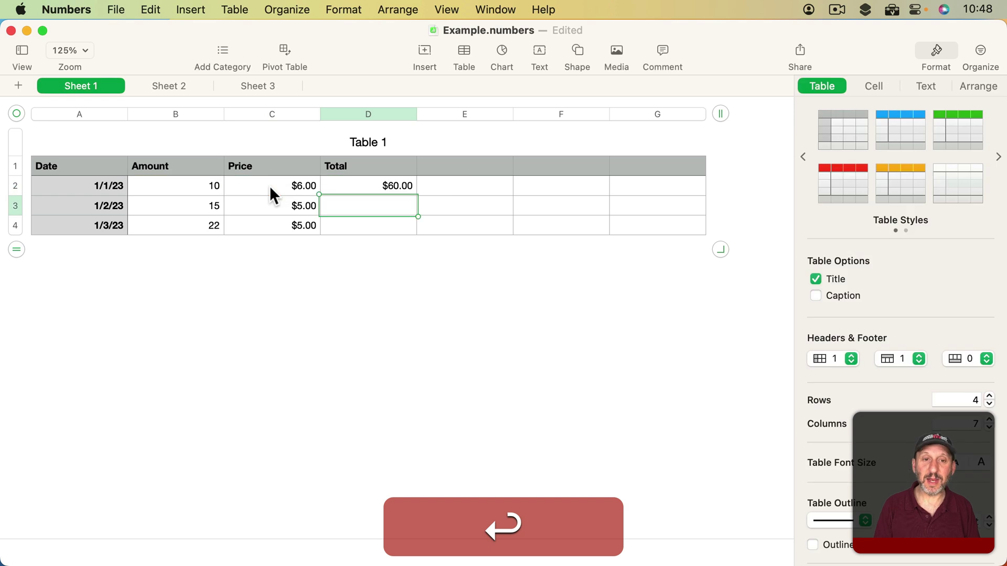
{"action": "left_click", "coordinate": [399, 188]}
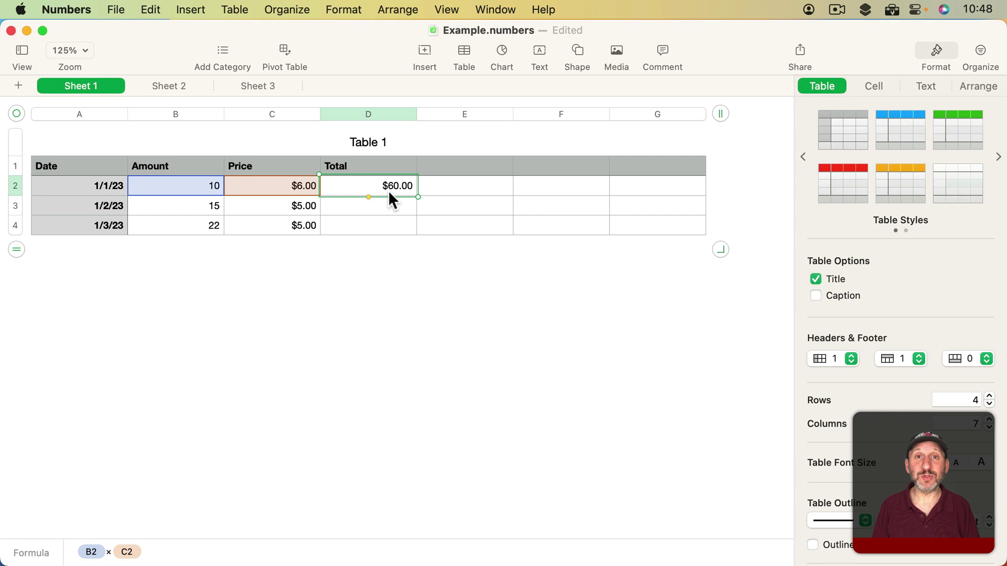
{"action": "key", "text": "super+c"}
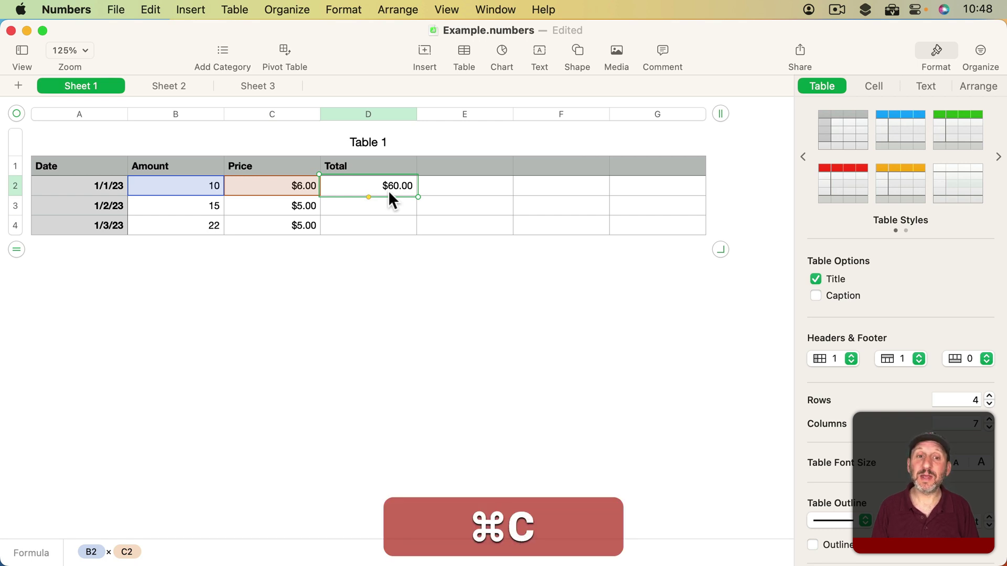
{"action": "left_click", "coordinate": [369, 206]}
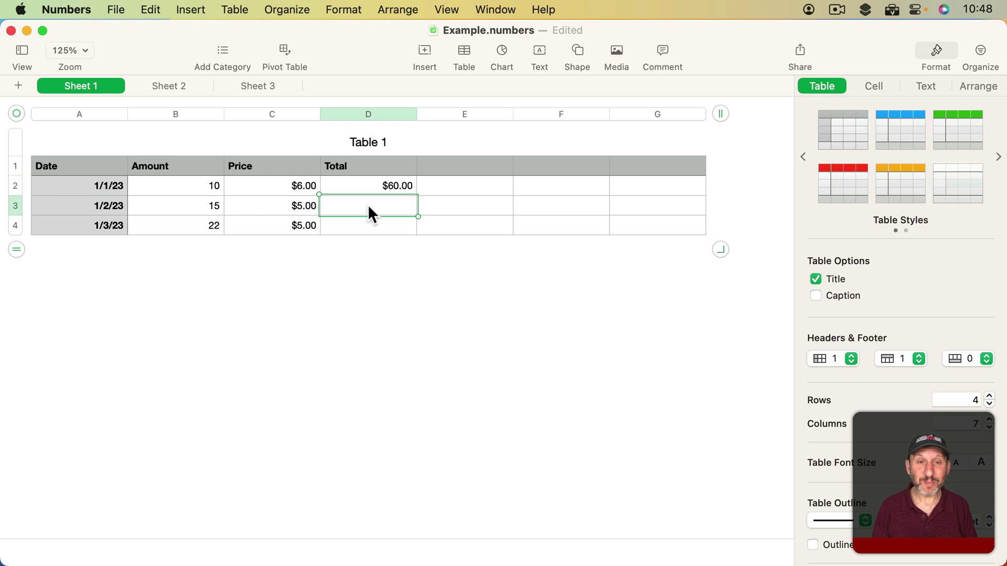
{"action": "key", "text": "super+v"}
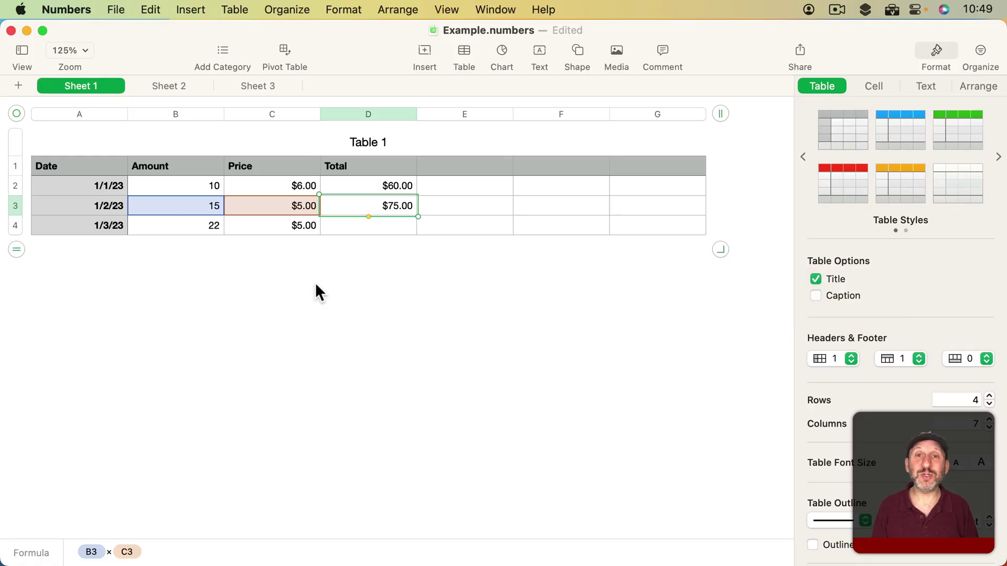
{"action": "left_click", "coordinate": [356, 187]}
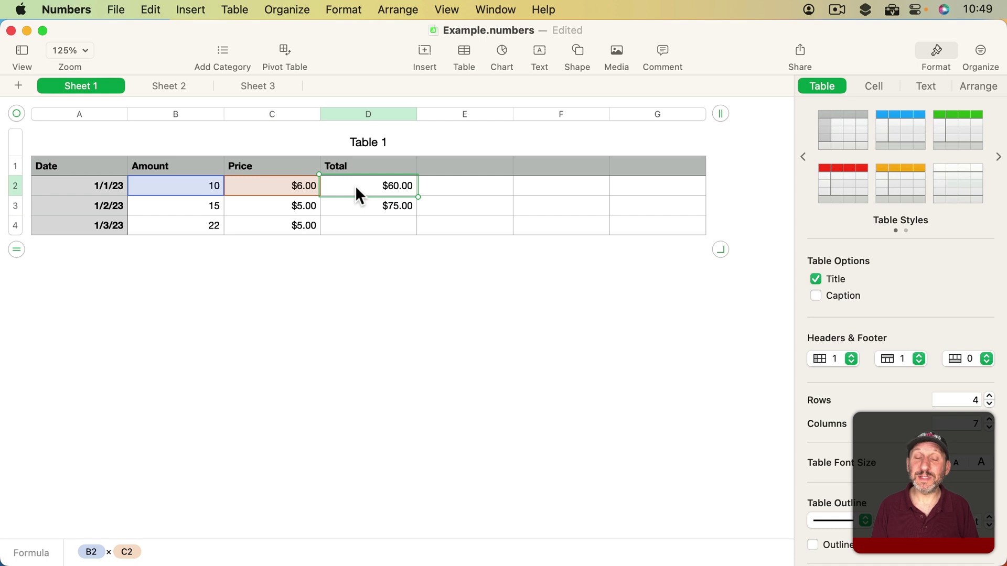
{"action": "left_click", "coordinate": [358, 209]}
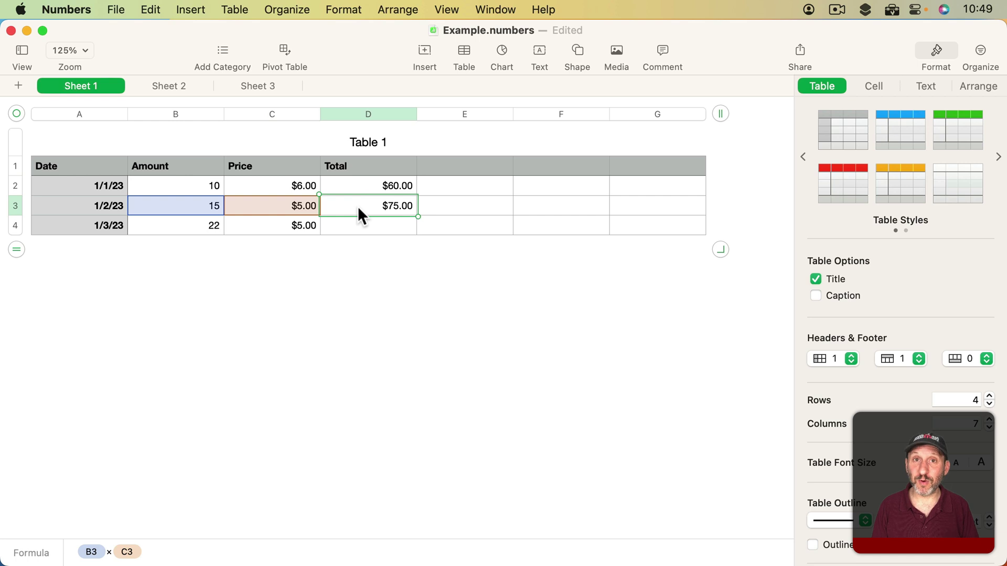
{"action": "left_click", "coordinate": [359, 226]}
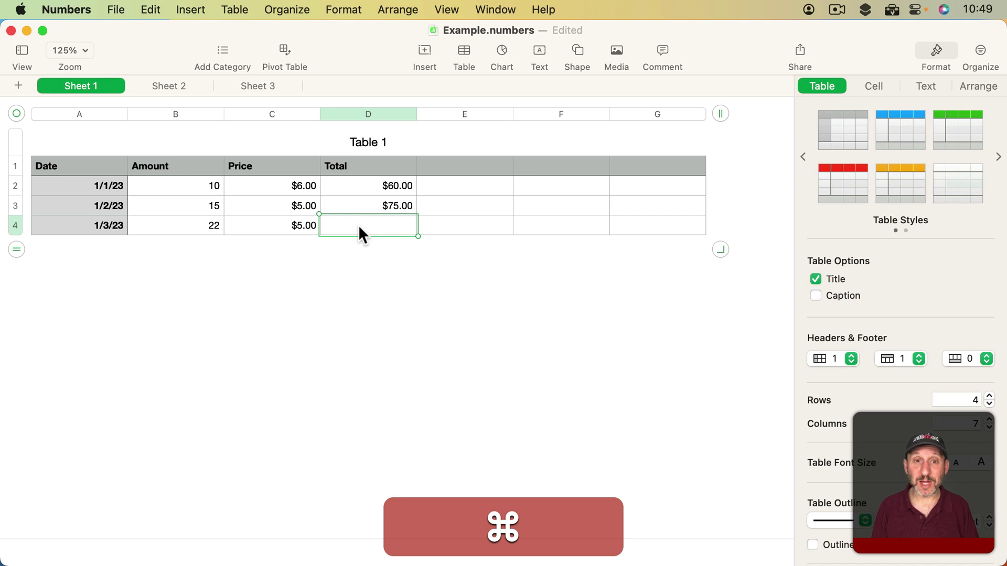
{"action": "key", "text": "super+v"}
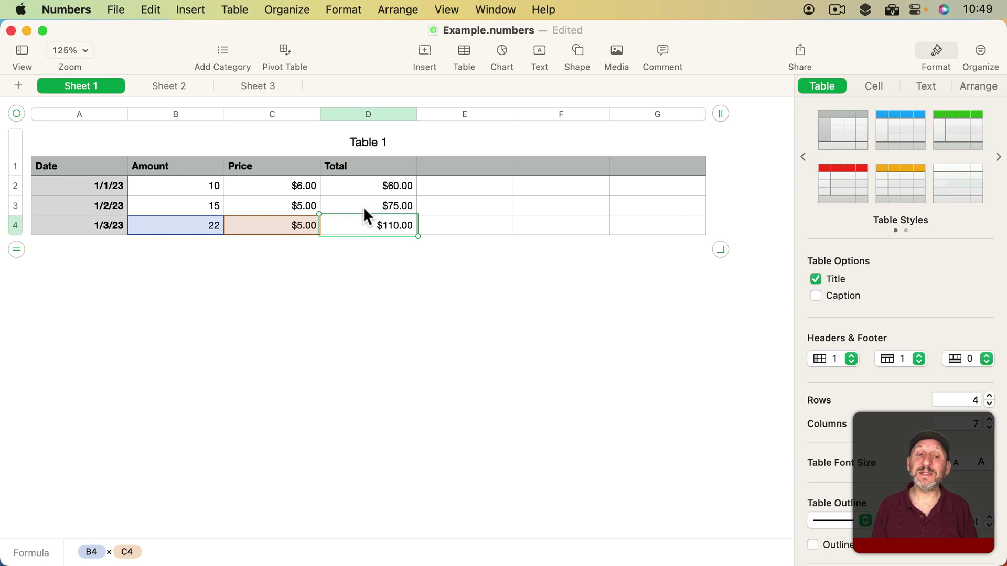
{"action": "left_click", "coordinate": [364, 187]}
{"action": "left_click", "coordinate": [362, 205]}
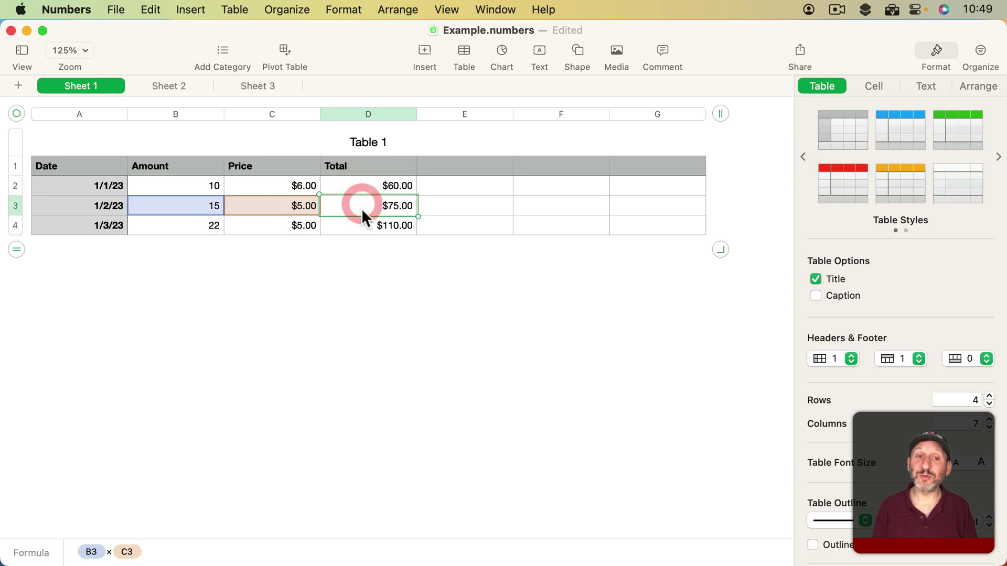
{"action": "left_click", "coordinate": [361, 224]}
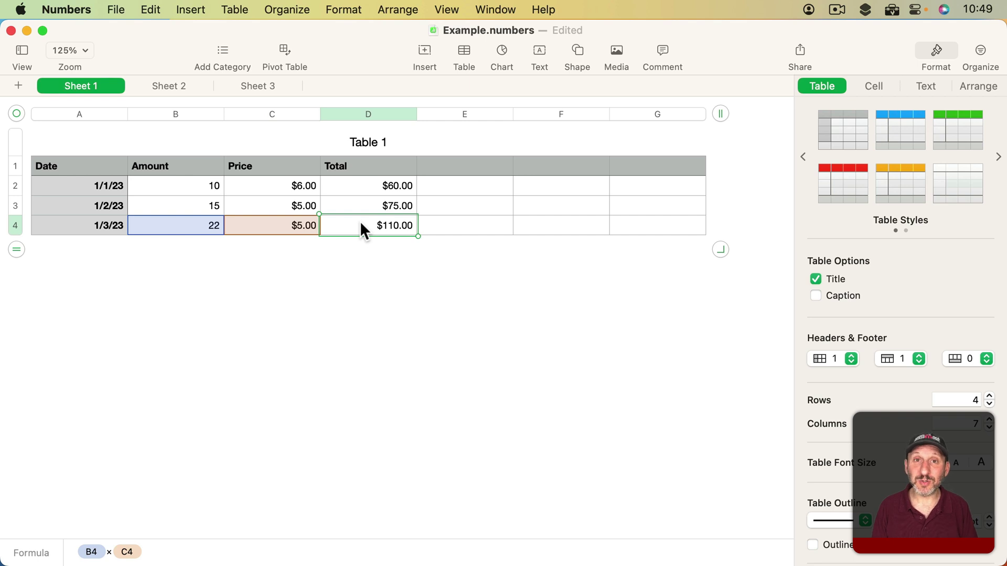
{"action": "key", "text": "super+z"}
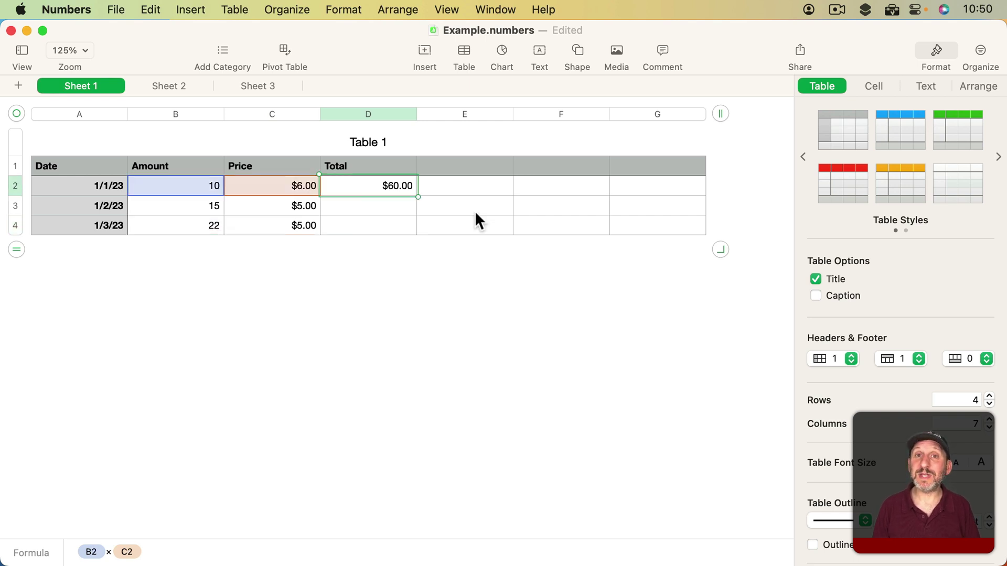
{"action": "key", "text": "super+c"}
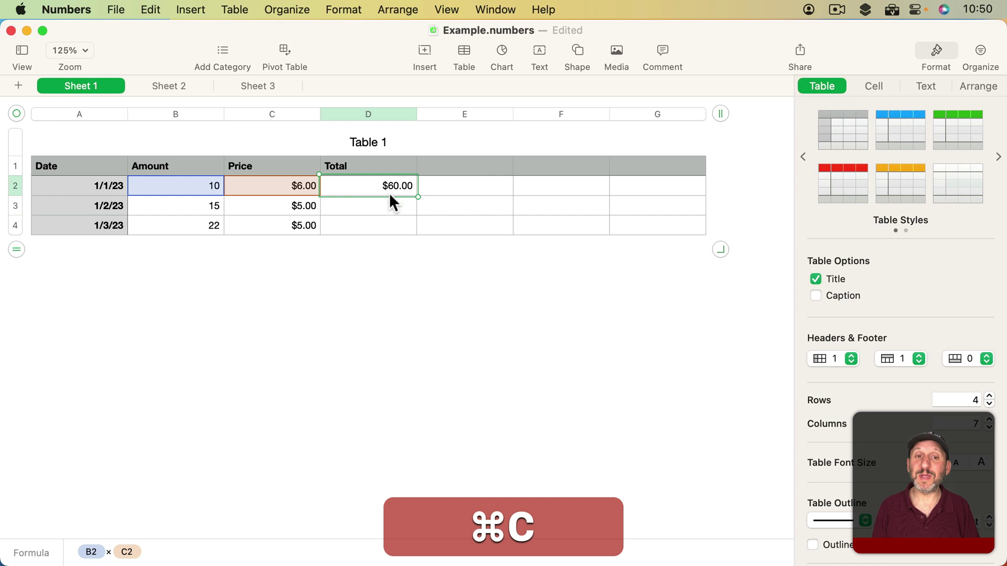
{"action": "left_click", "coordinate": [386, 204]}
{"action": "left_click", "coordinate": [383, 228], "text": "shift"}
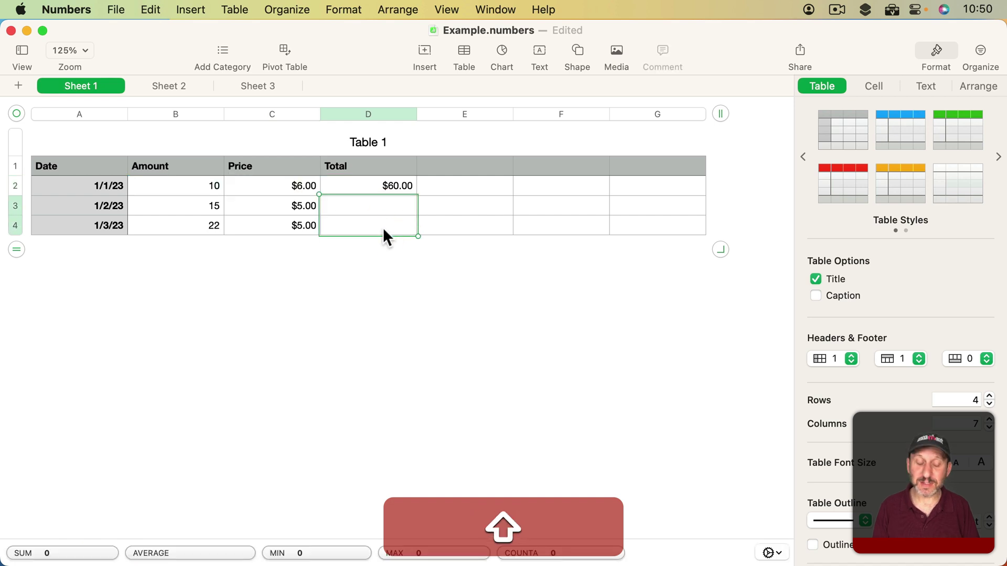
{"action": "key", "text": "super+v"}
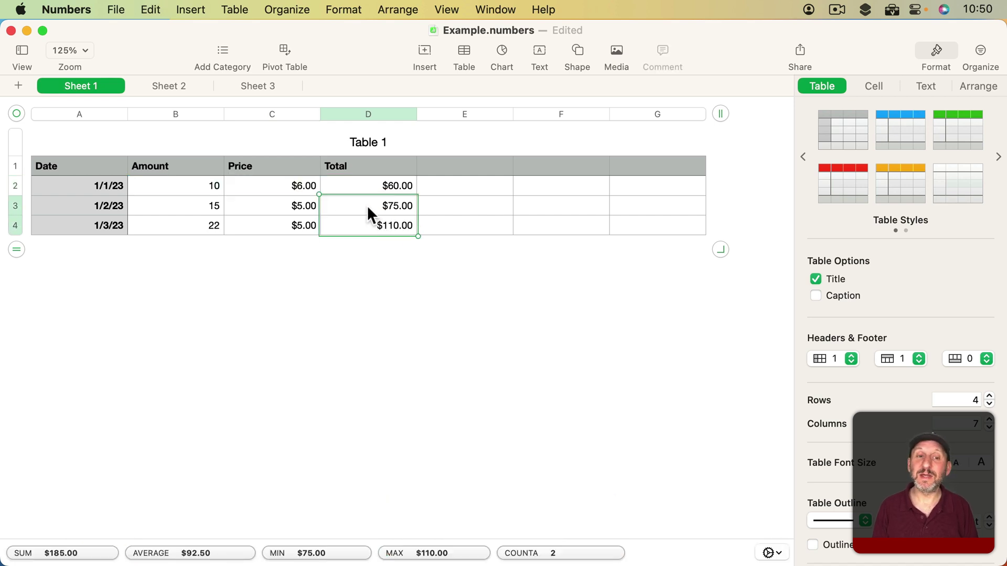
{"action": "left_click", "coordinate": [366, 205]}
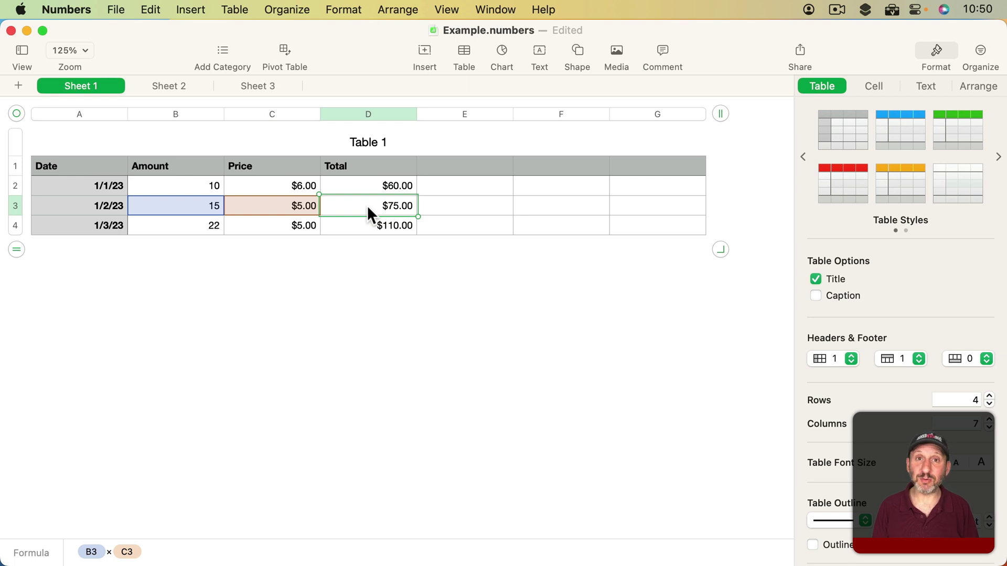
{"action": "left_click", "coordinate": [362, 227]}
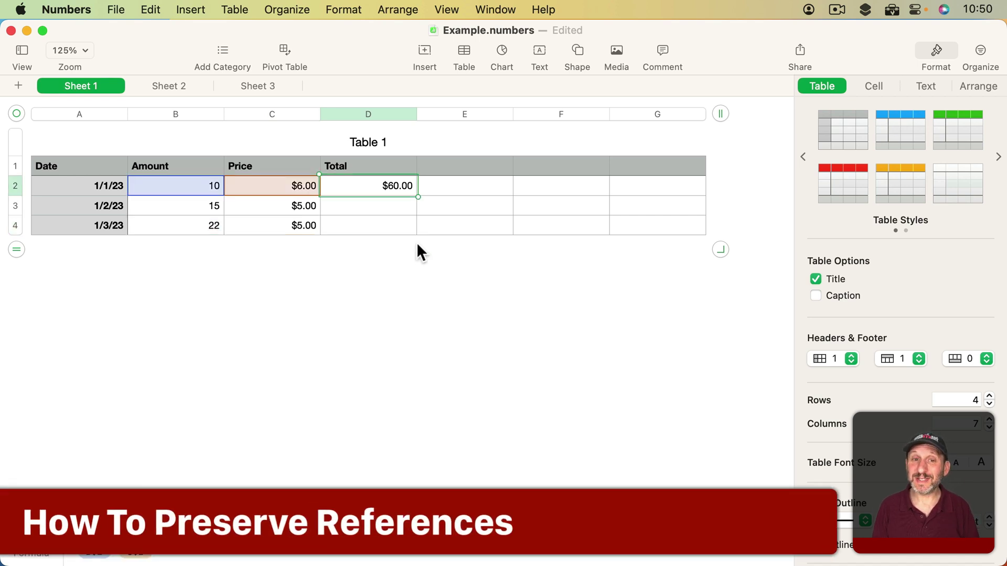
- Paste the row-locked B$2×C$2 formula into D3 and D4, both showing $60.00
{"action": "left_click", "coordinate": [379, 206]}
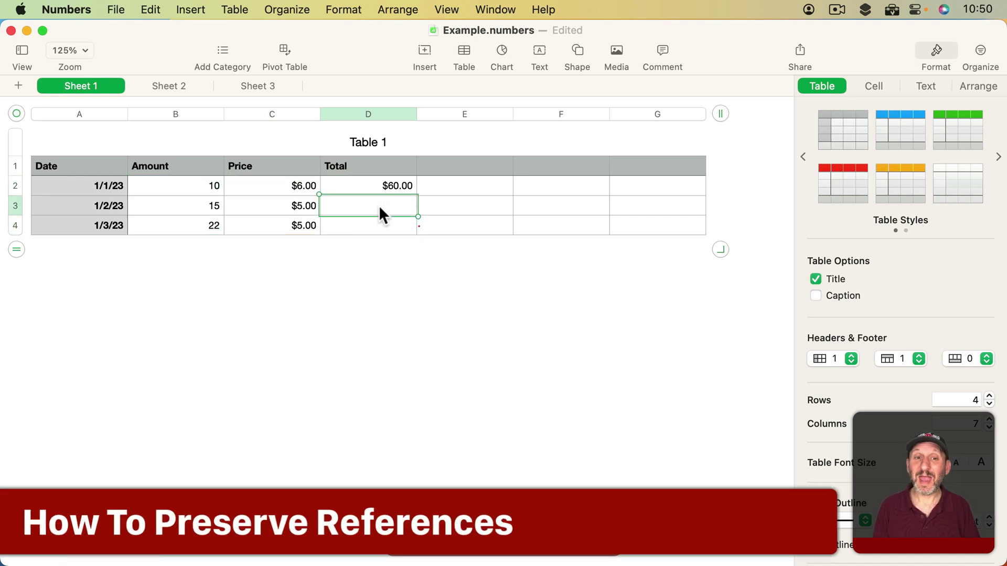
{"action": "key", "text": "super+v"}
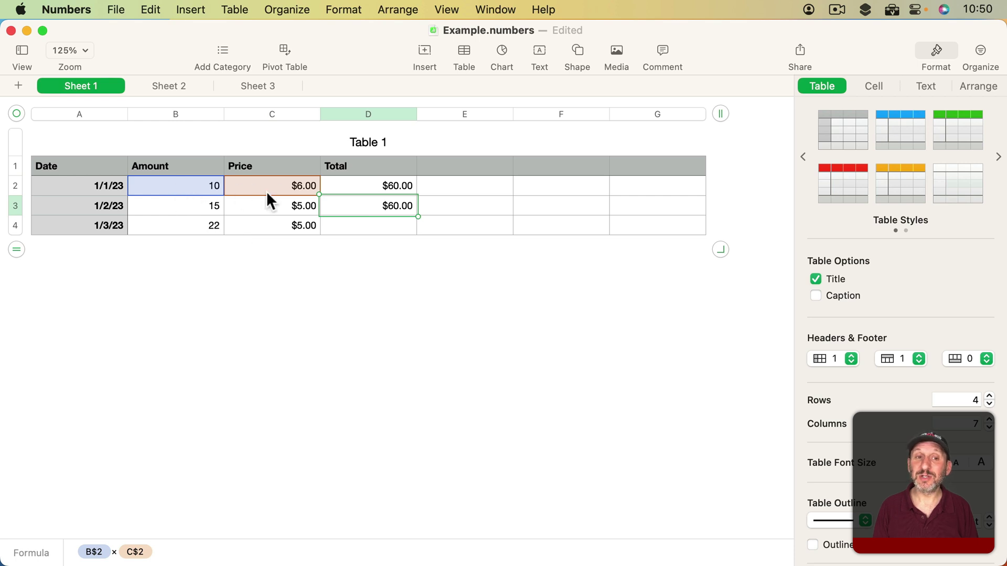
{"action": "left_click", "coordinate": [357, 222]}
{"action": "key", "text": "super+v"}
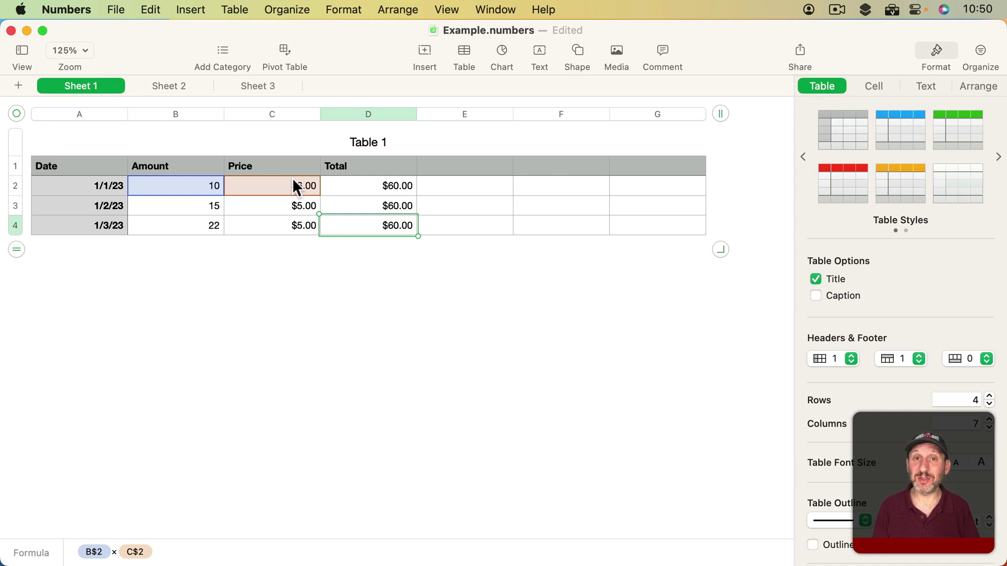
{"action": "left_click", "coordinate": [365, 194]}
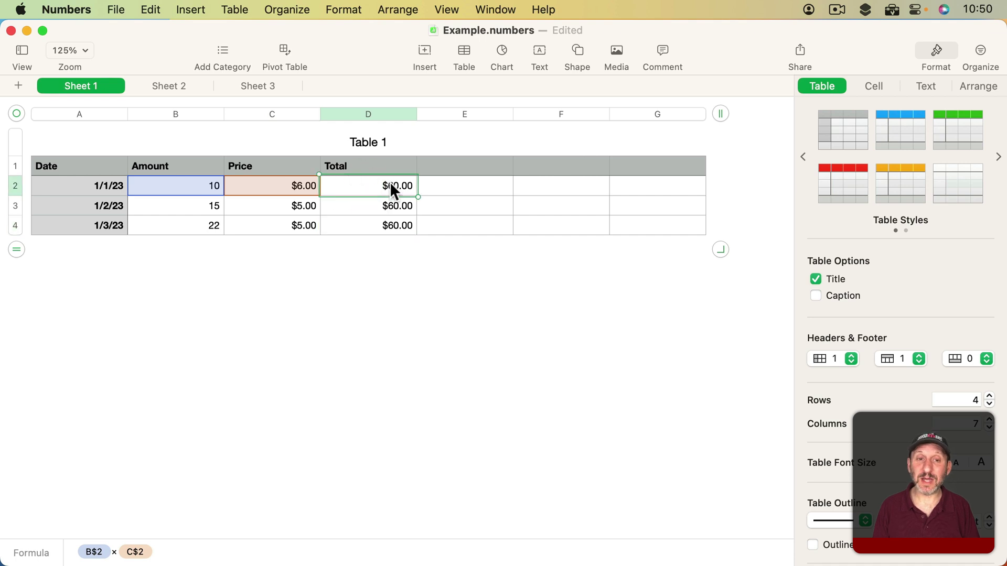
- Uncheck Preserve Row on the B$2 Amount and C$2 Price references in D2's formula
{"action": "double_click", "coordinate": [391, 186]}
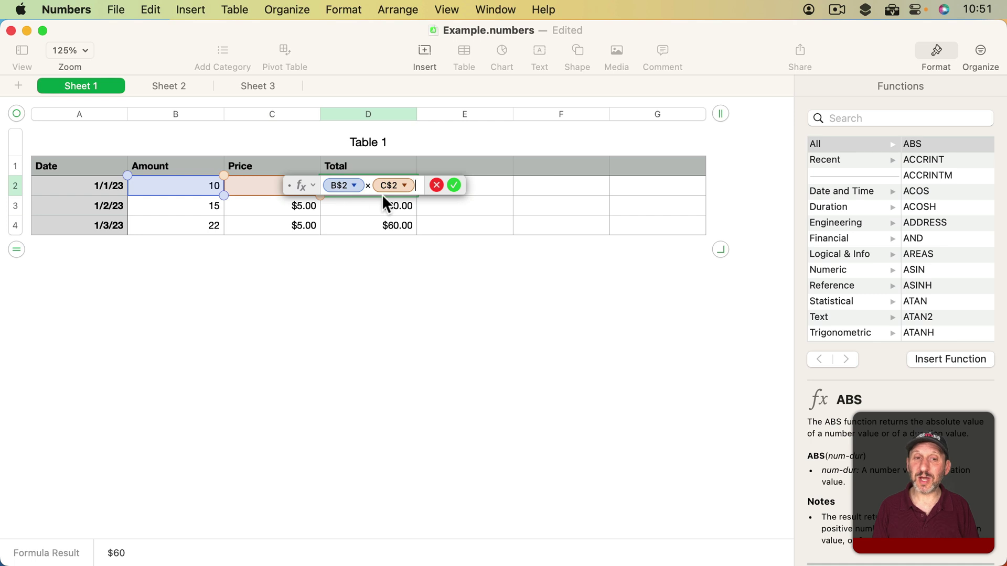
{"action": "left_click", "coordinate": [355, 187]}
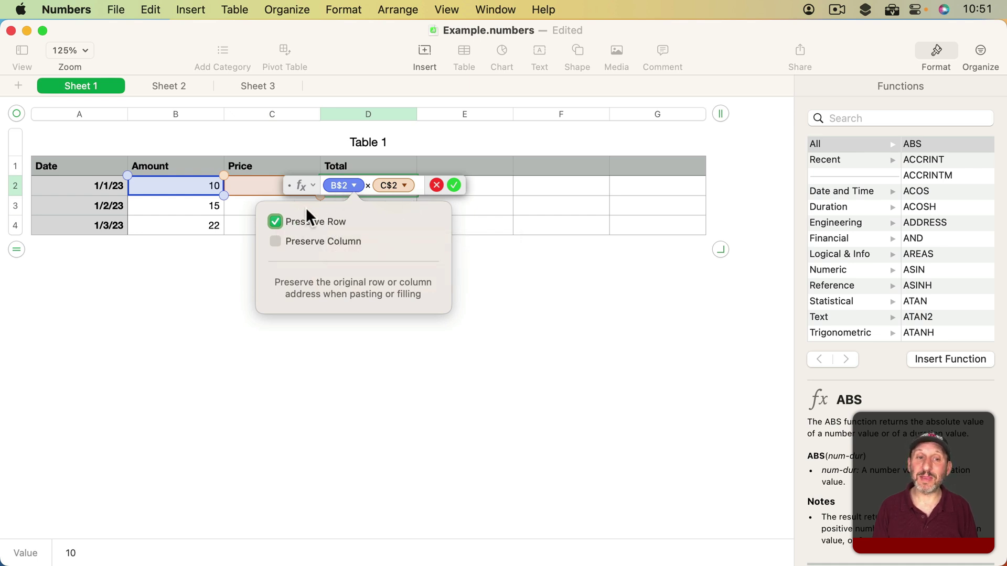
{"action": "left_click", "coordinate": [275, 221]}
{"action": "left_click", "coordinate": [276, 222]}
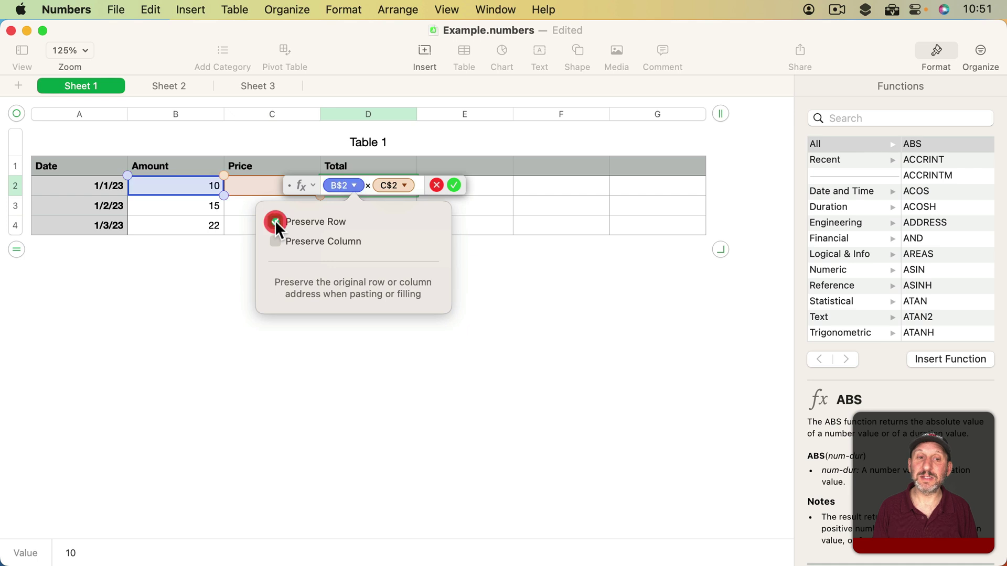
{"action": "left_click", "coordinate": [275, 222]}
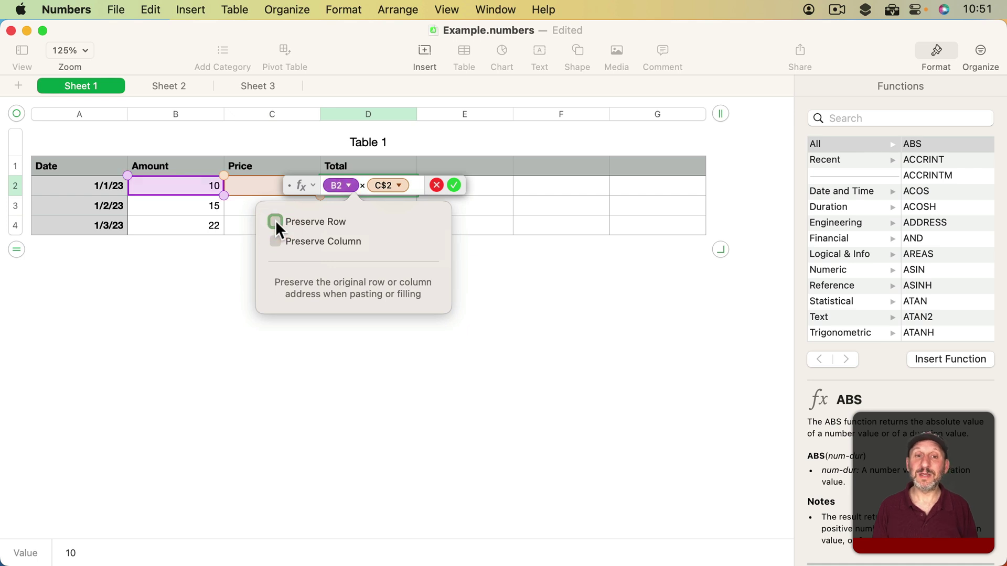
{"action": "left_click", "coordinate": [398, 186]}
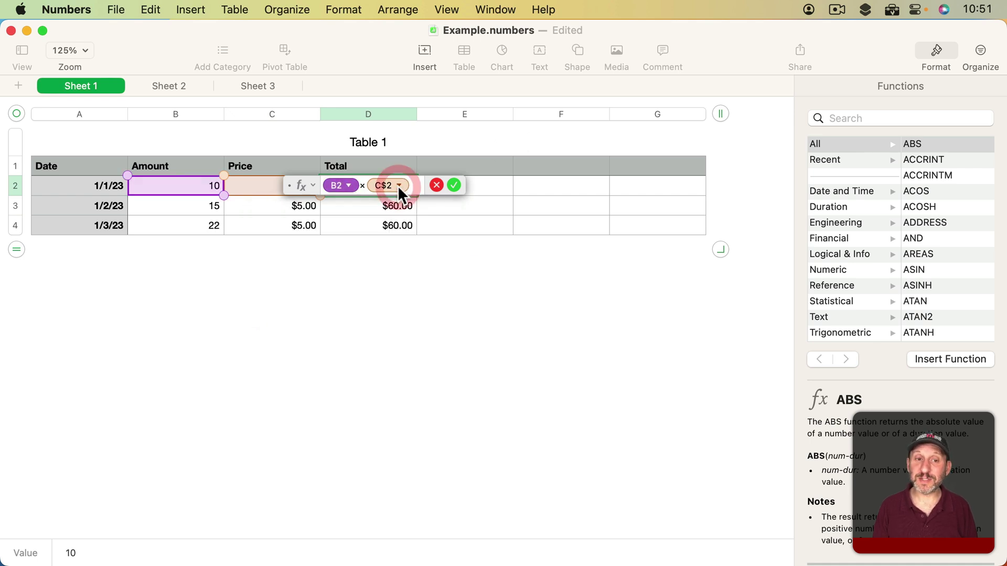
{"action": "left_click", "coordinate": [397, 185]}
{"action": "left_click", "coordinate": [334, 221]}
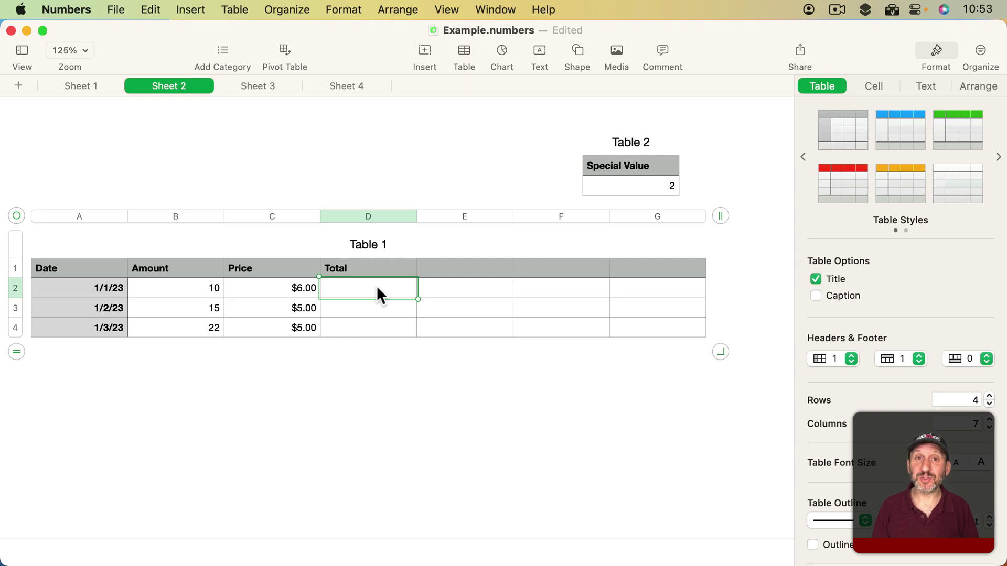
- Enter =B2*C2*Table 2::A2 in Sheet 2's Total cell D2
{"action": "key", "text": "equal"}
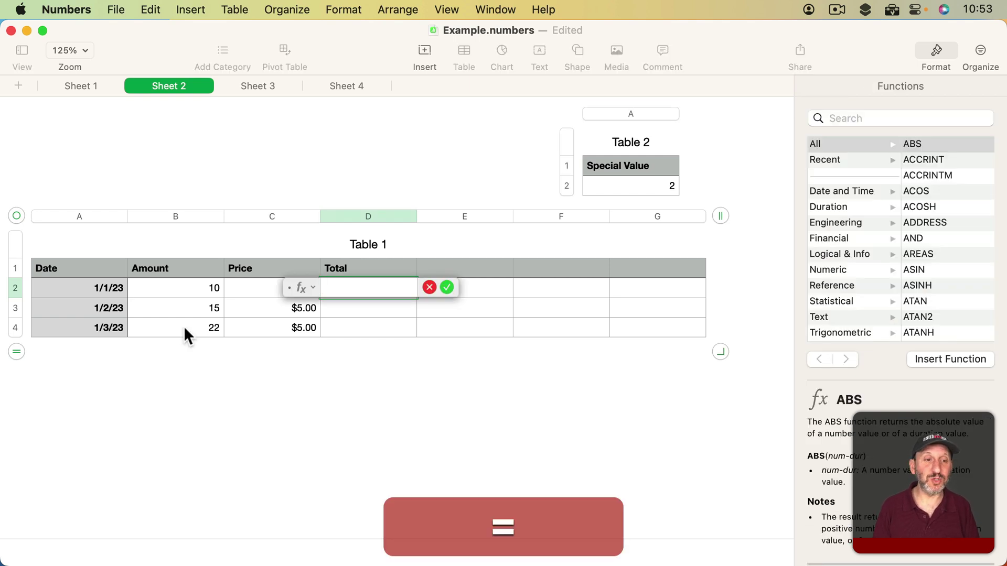
{"action": "left_click", "coordinate": [163, 288]}
{"action": "type", "text": "*"}
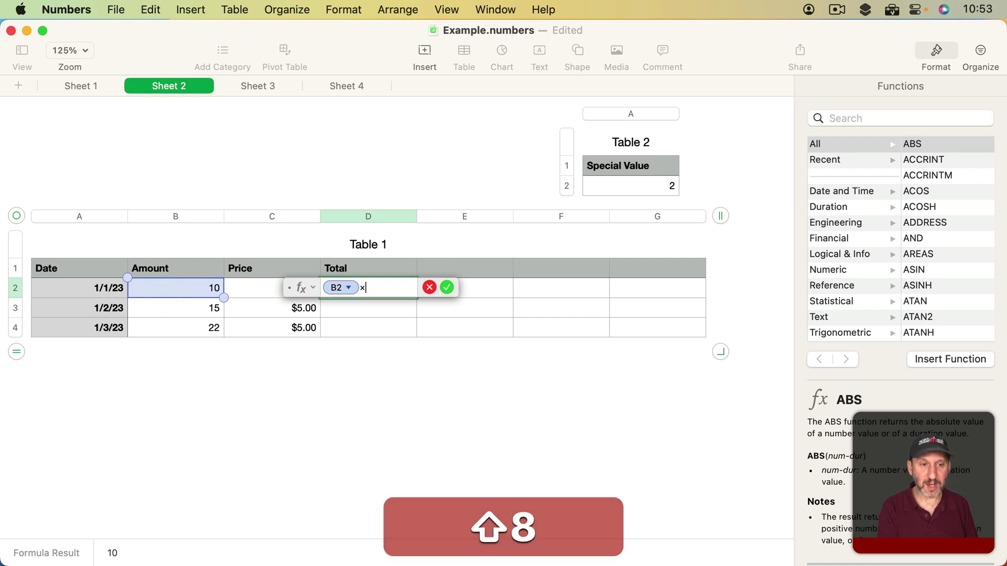
{"action": "left_click", "coordinate": [243, 287]}
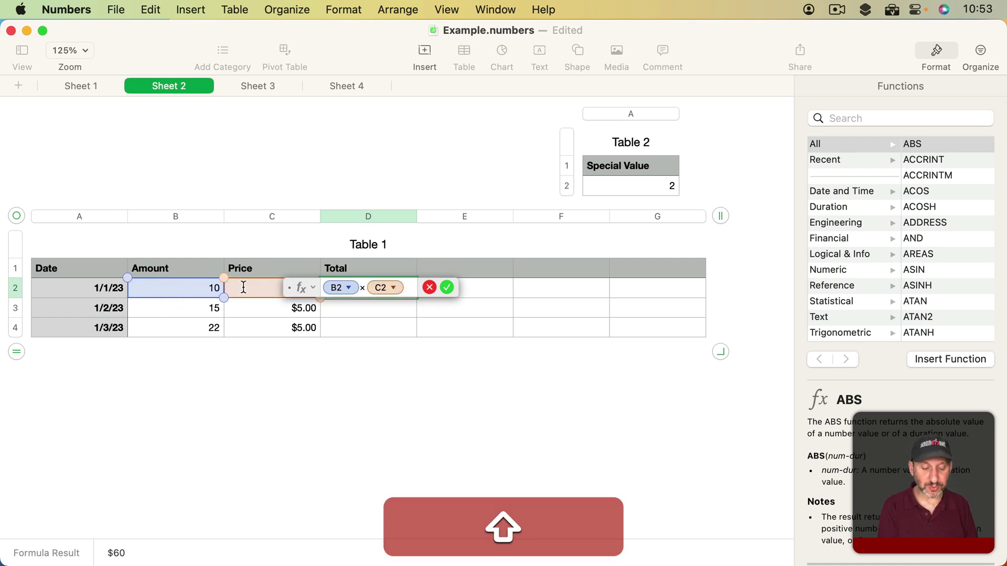
{"action": "type", "text": "*"}
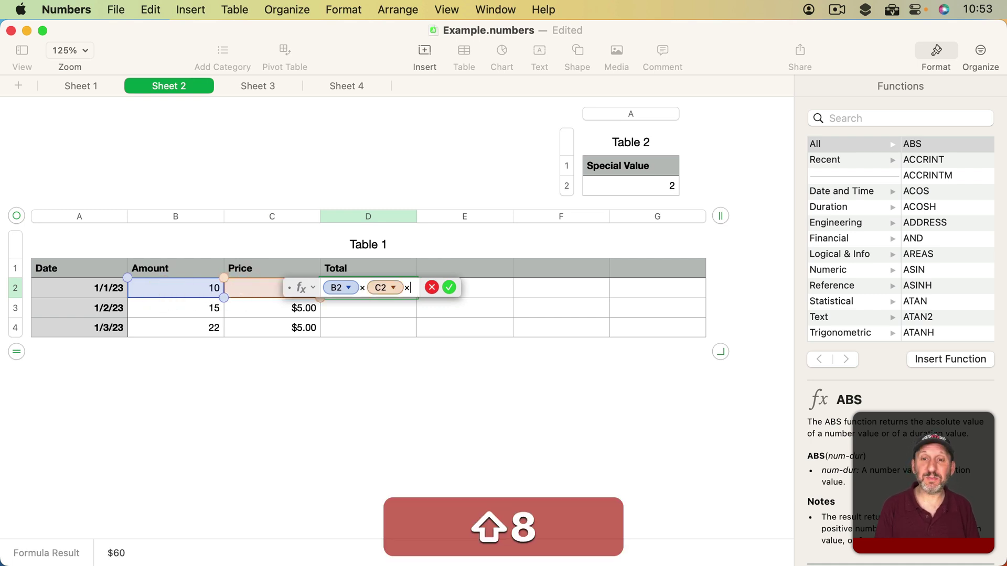
{"action": "left_click", "coordinate": [646, 187]}
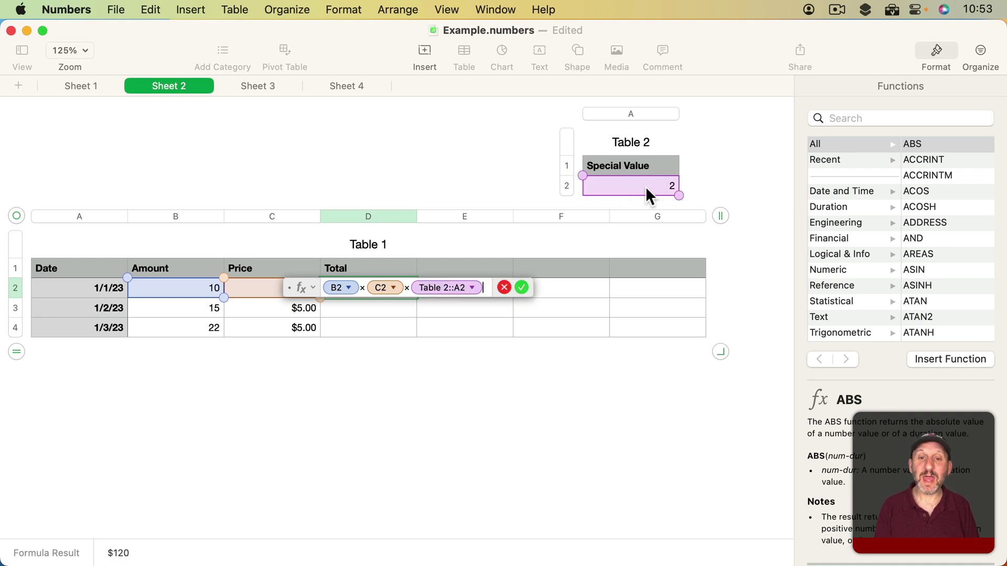
{"action": "key", "text": "Return"}
- Copy the D2 formula into D3, find it broken, and clear D3
{"action": "left_click", "coordinate": [404, 291]}
{"action": "key", "text": "super+c"}
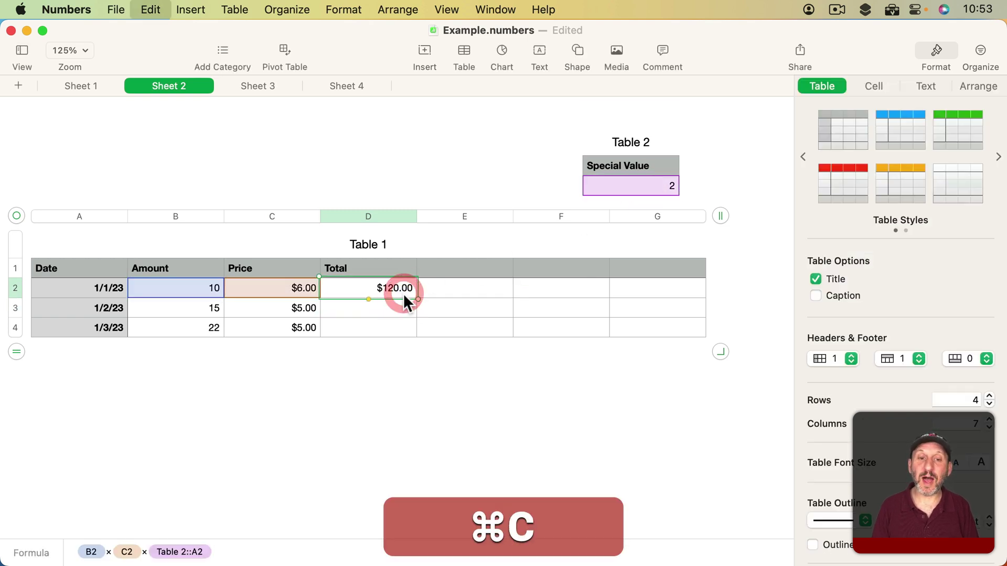
{"action": "left_click", "coordinate": [401, 303]}
{"action": "key", "text": "super+v"}
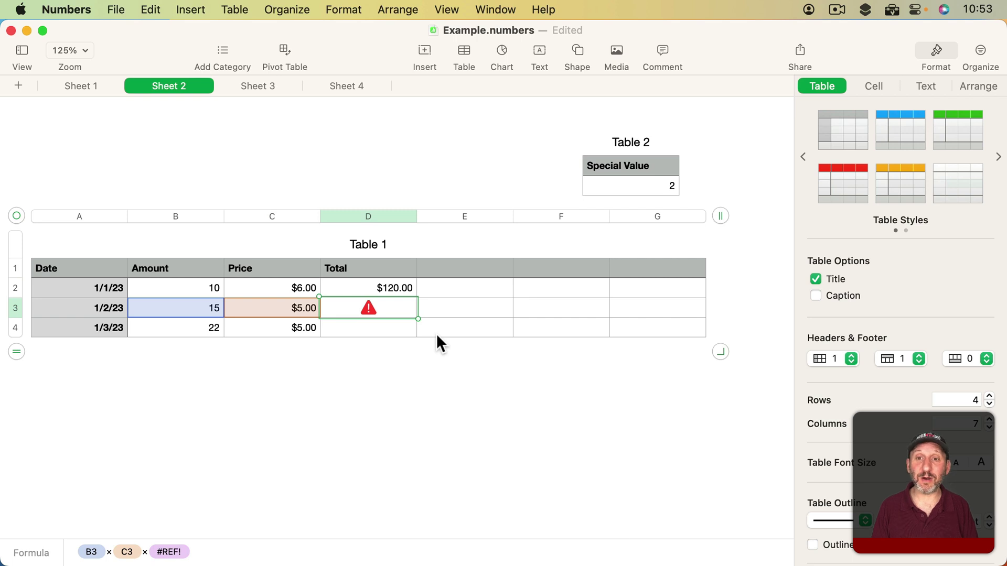
{"action": "double_click", "coordinate": [383, 307]}
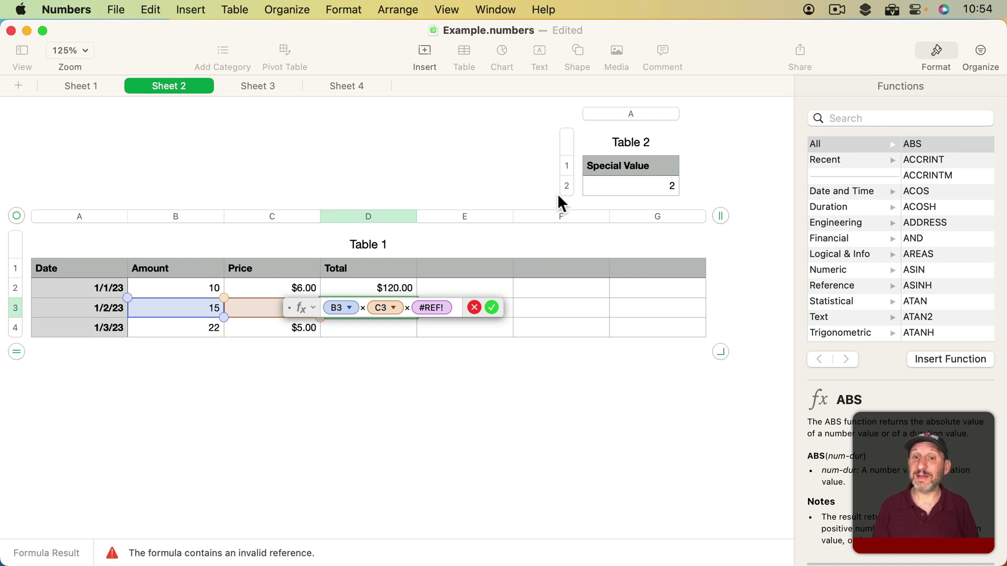
{"action": "left_click", "coordinate": [473, 307]}
{"action": "key", "text": "BackSpace"}
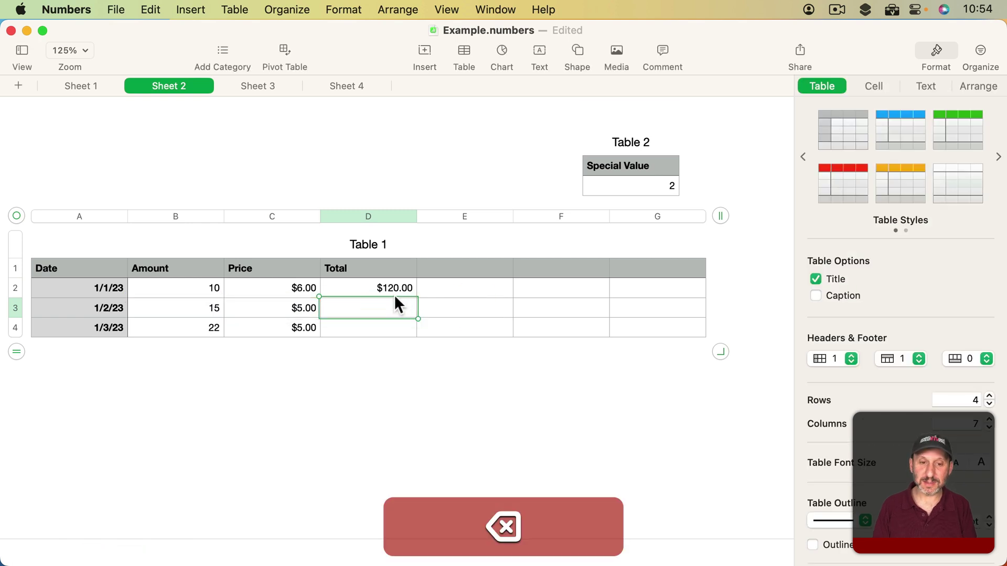
- Preserve the row of the Table 2 Special Value reference in D2's formula
{"action": "double_click", "coordinate": [389, 290]}
{"action": "left_click", "coordinate": [472, 288]}
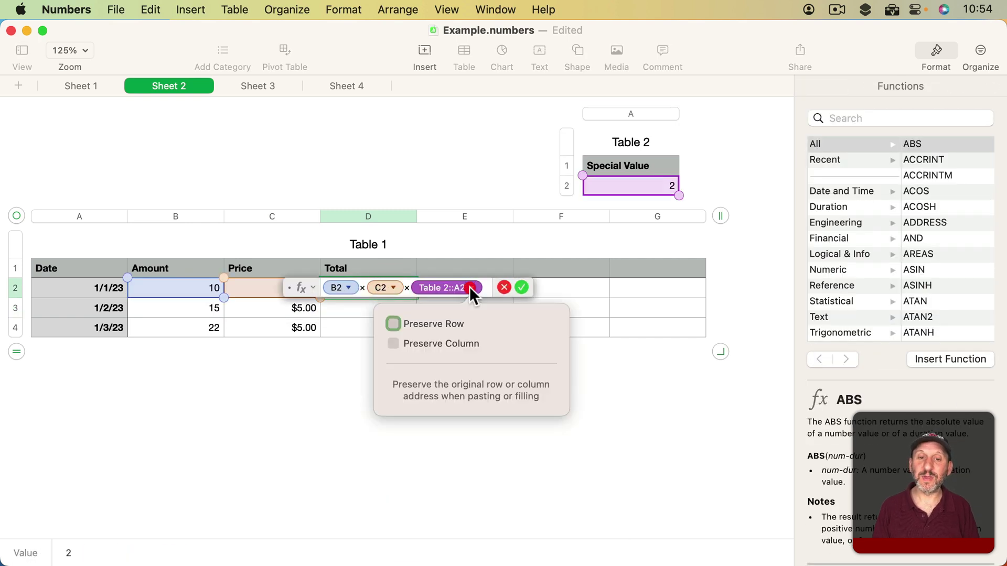
{"action": "left_click", "coordinate": [394, 324]}
{"action": "left_click", "coordinate": [529, 287]}
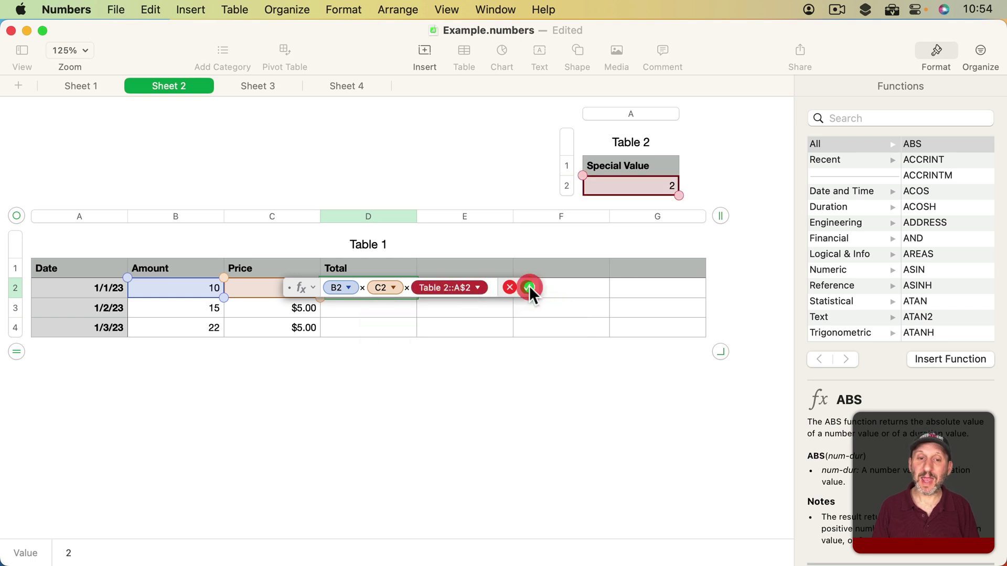
{"action": "left_click", "coordinate": [526, 288]}
- Copy the corrected D2 formula into D3 and D4, giving $150.00 and $220.00
{"action": "key", "text": "cmd+c"}
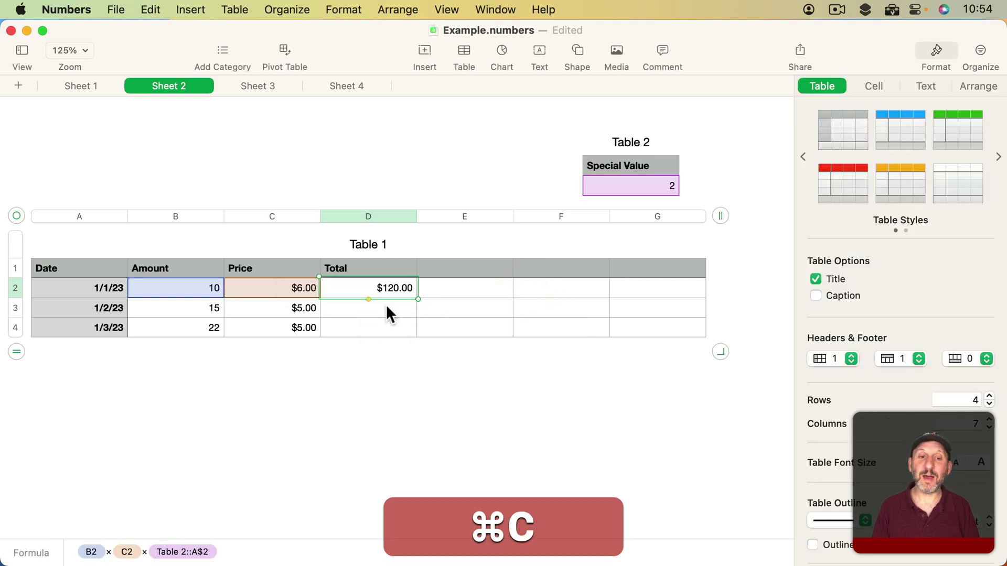
{"action": "left_click", "coordinate": [386, 308]}
{"action": "key", "text": "cmd+v"}
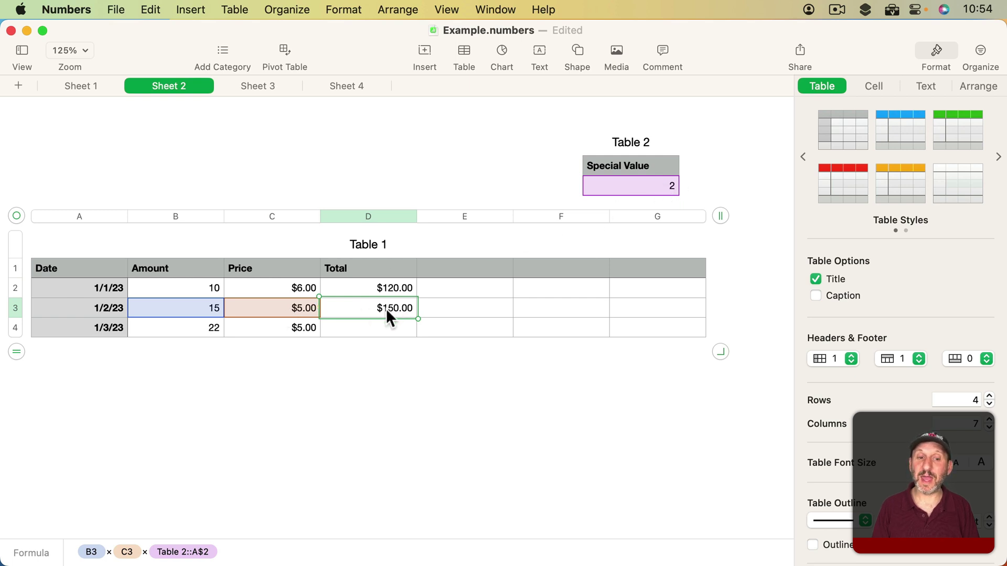
{"action": "left_click", "coordinate": [392, 326]}
{"action": "key", "text": "super+v"}
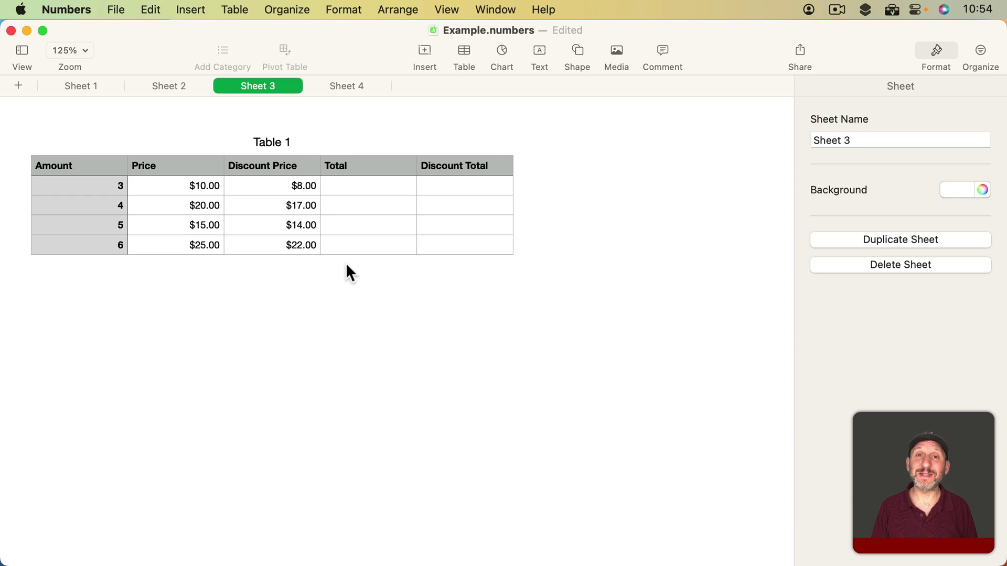
{"action": "left_click", "coordinate": [89, 204]}
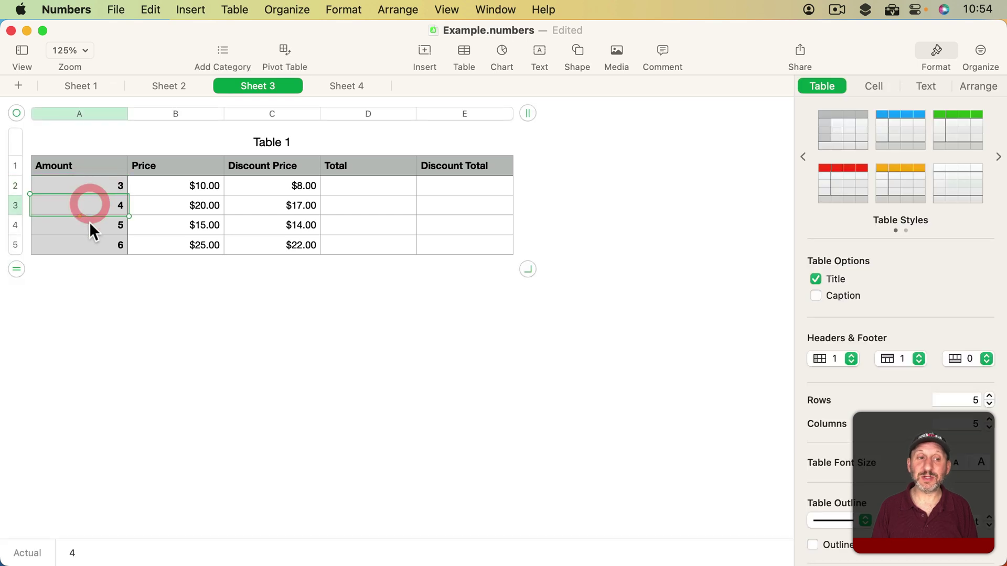
{"action": "left_click", "coordinate": [89, 225]}
{"action": "left_click", "coordinate": [89, 244]}
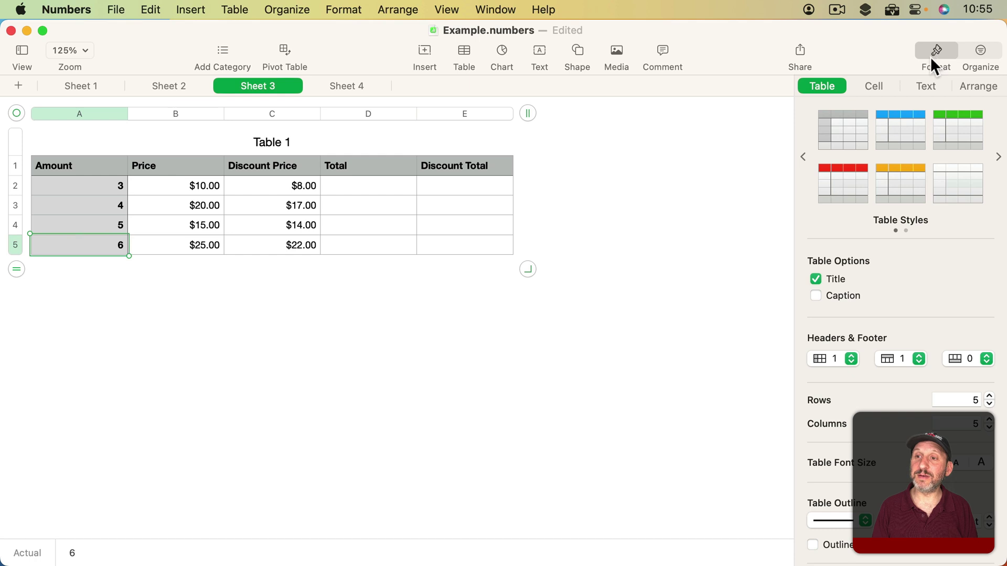
{"action": "left_click", "coordinate": [835, 357]}
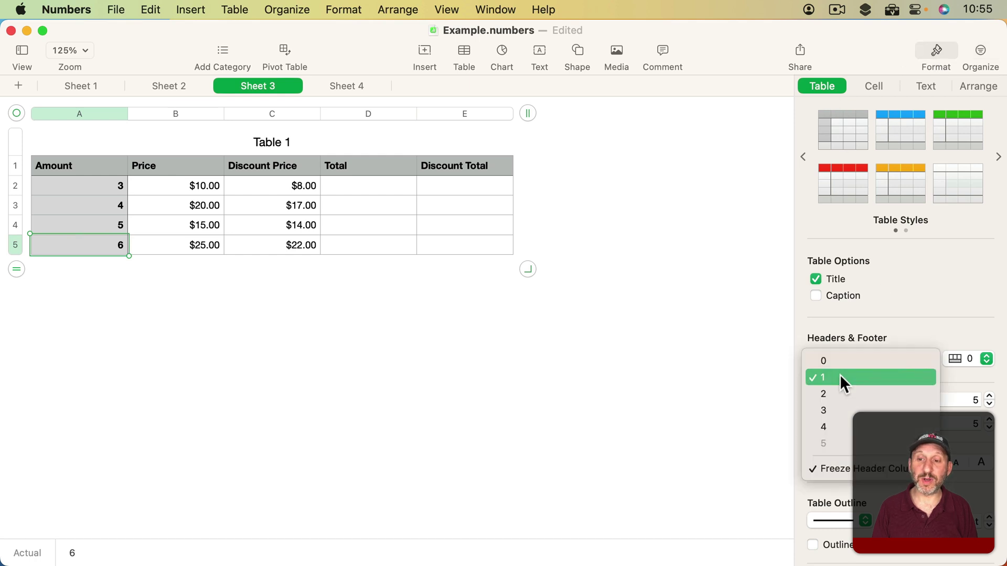
{"action": "left_click", "coordinate": [839, 375]}
{"action": "left_click", "coordinate": [90, 184]}
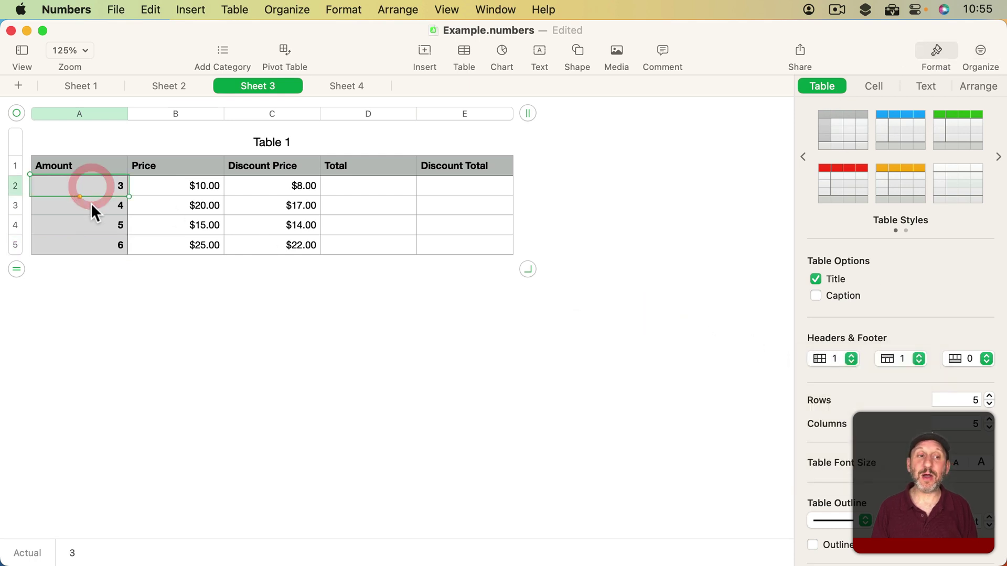
{"action": "left_click", "coordinate": [91, 204]}
{"action": "left_click", "coordinate": [92, 226]}
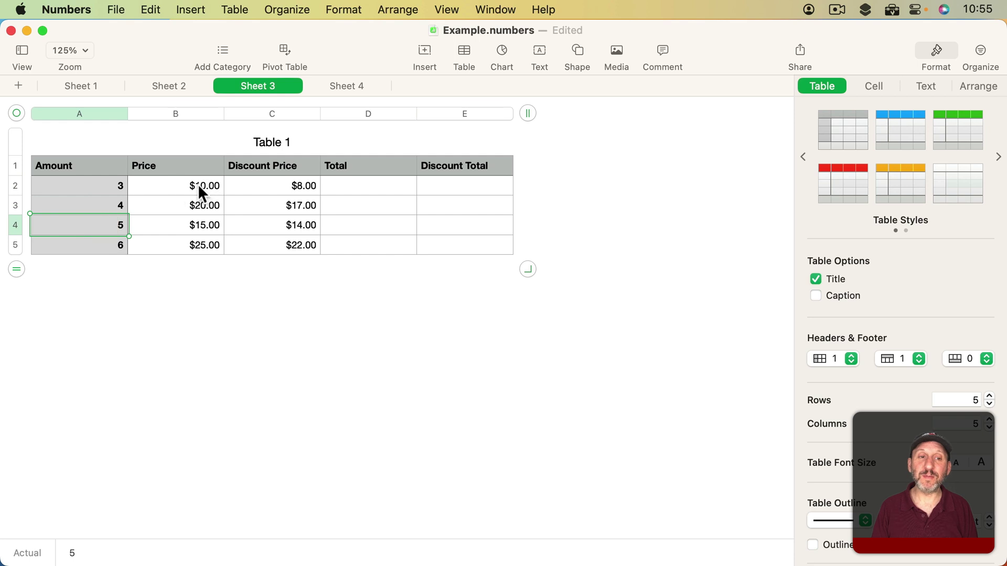
- Enter the $A2×B2 Total formula in Sheet 3's D2, giving $30.00
{"action": "left_click", "coordinate": [352, 180]}
{"action": "type", "text": "="}
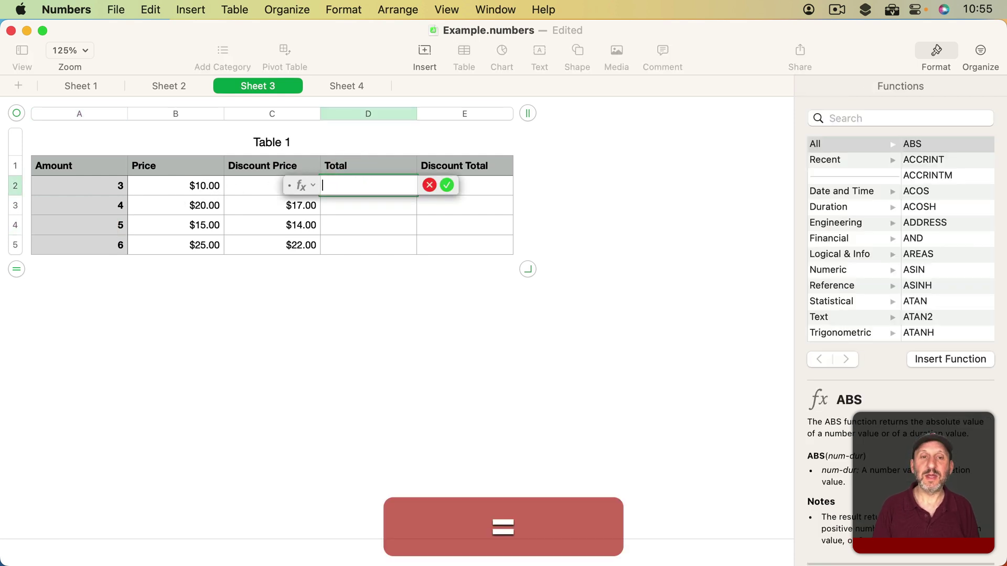
{"action": "left_click", "coordinate": [96, 186]}
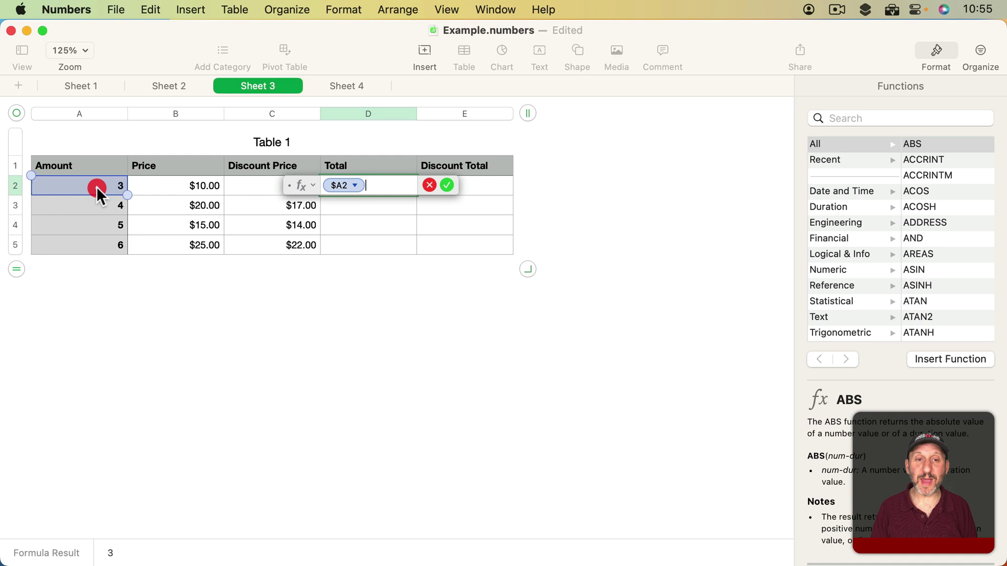
{"action": "type", "text": "*"}
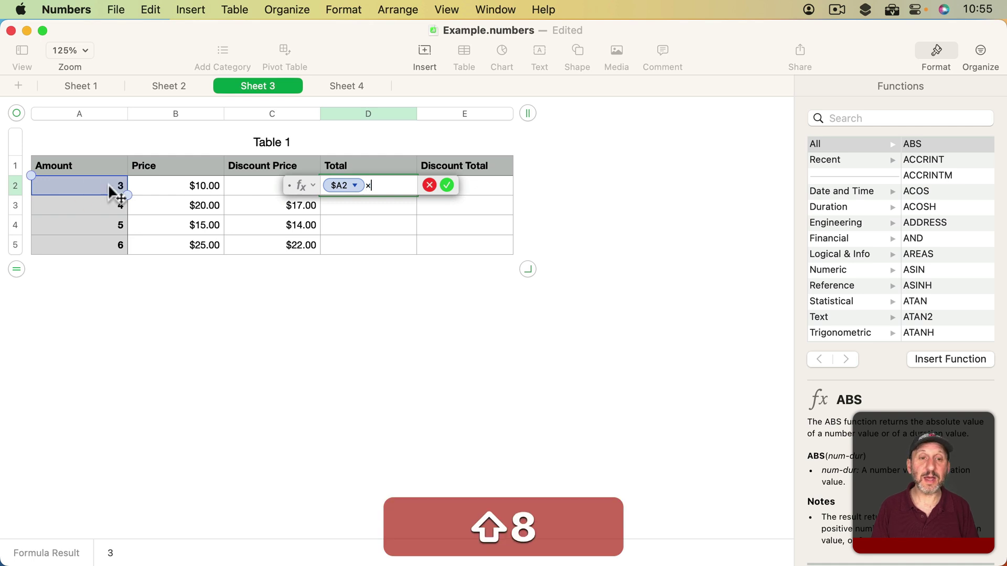
{"action": "left_click", "coordinate": [184, 184]}
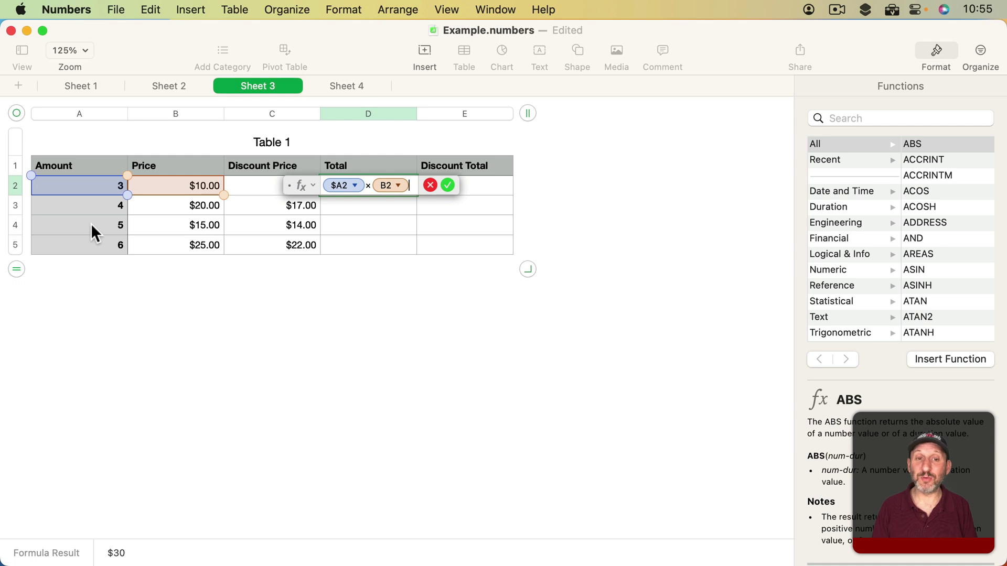
{"action": "key", "text": "Return"}
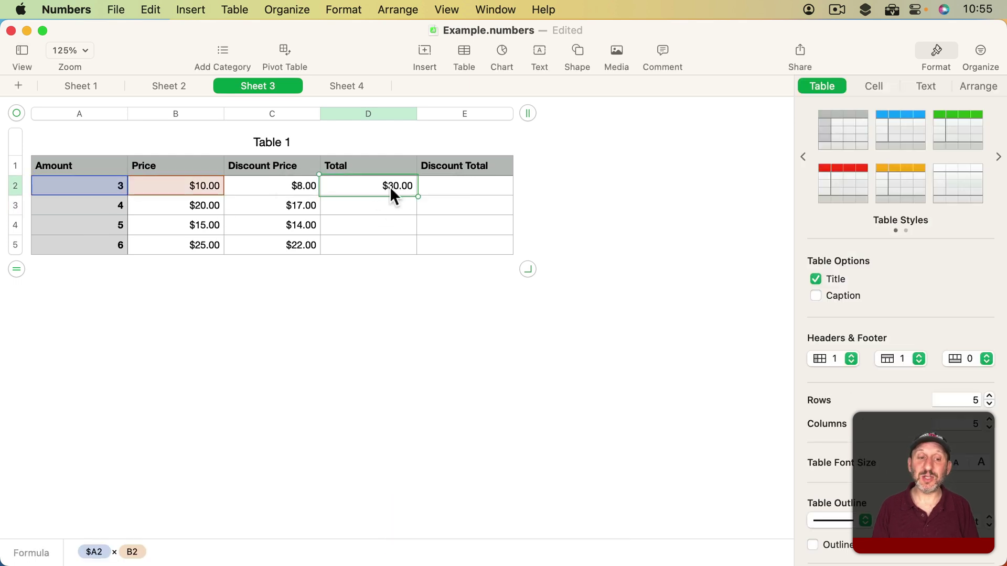
- Paste the formula into E2 as $A2×C2 ($24.00) and compare both formulas
{"action": "left_click", "coordinate": [458, 186]}
{"action": "key", "text": "super+v"}
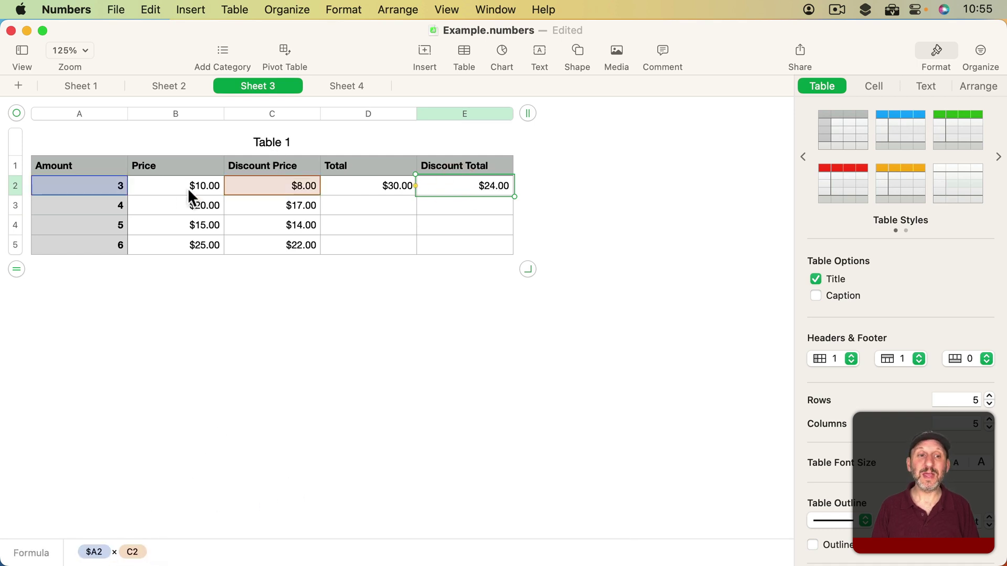
{"action": "left_click", "coordinate": [354, 180]}
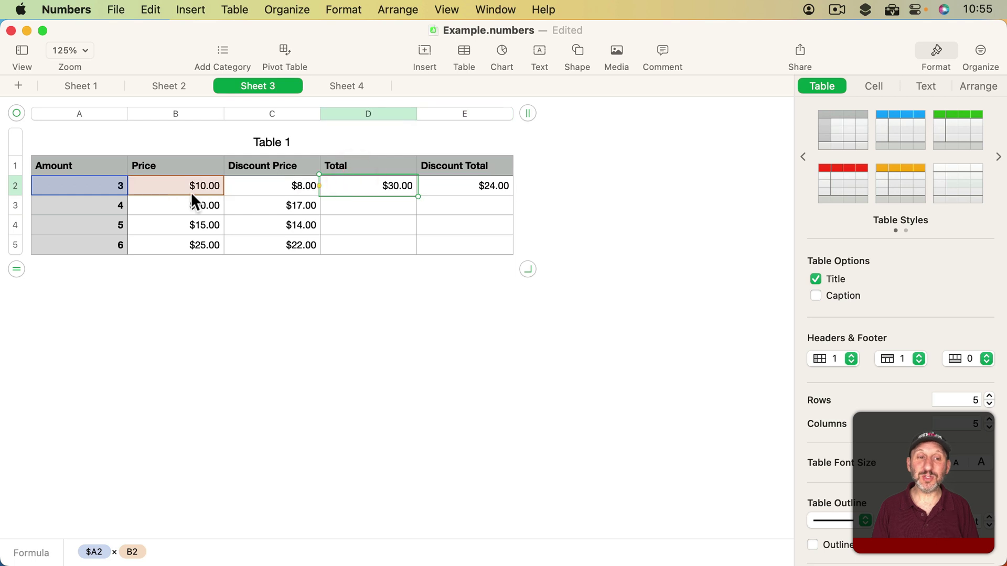
{"action": "left_click", "coordinate": [451, 179]}
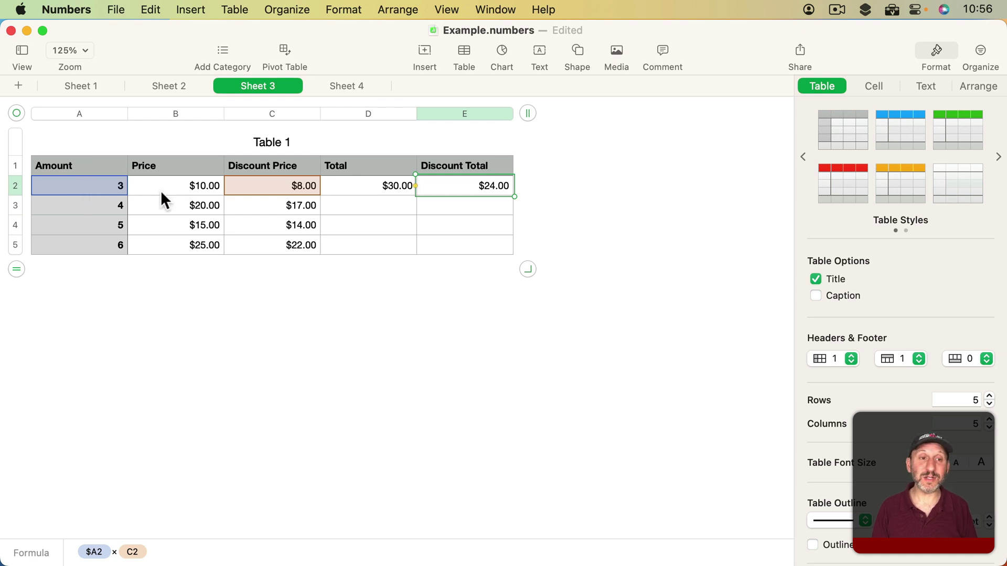
{"action": "left_click", "coordinate": [346, 86]}
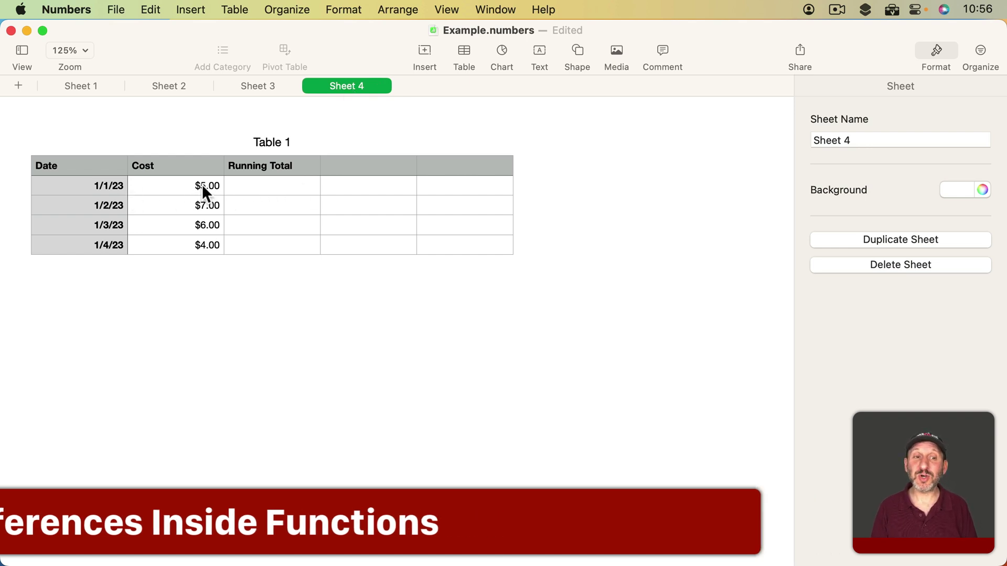
- Start a SUM formula in C5 over Cost cells B2:B5, previewing $22
{"action": "left_click", "coordinate": [272, 189]}
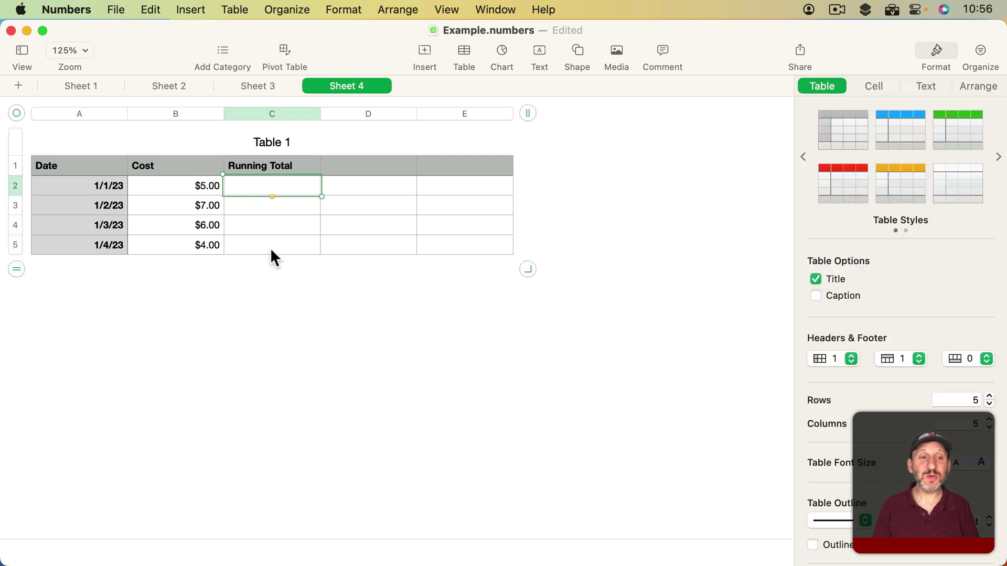
{"action": "left_click", "coordinate": [255, 247]}
{"action": "type", "text": "=SUM("}
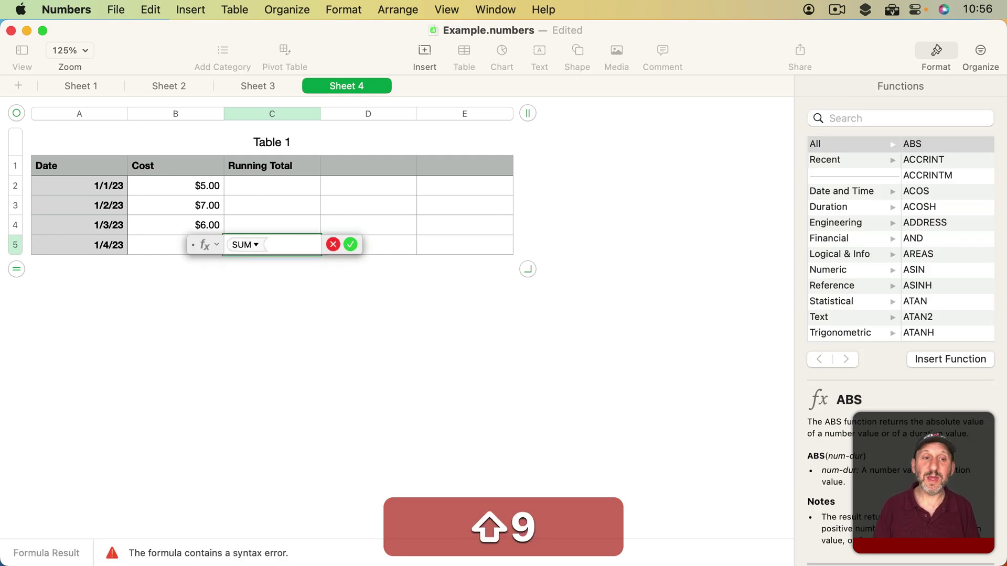
{"action": "left_click_drag", "start_coordinate": [164, 187], "coordinate": [166, 245]}
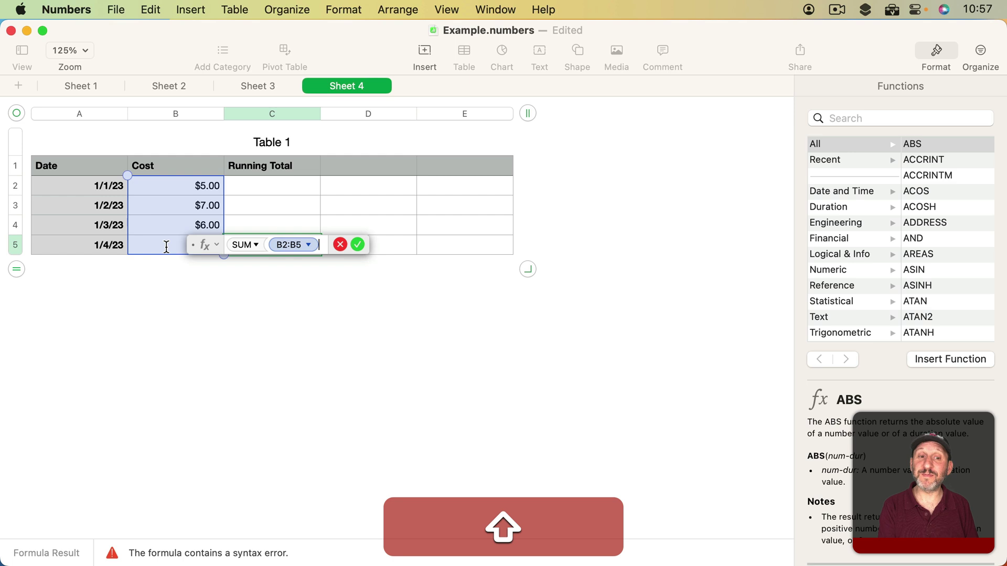
{"action": "type", "text": ")"}
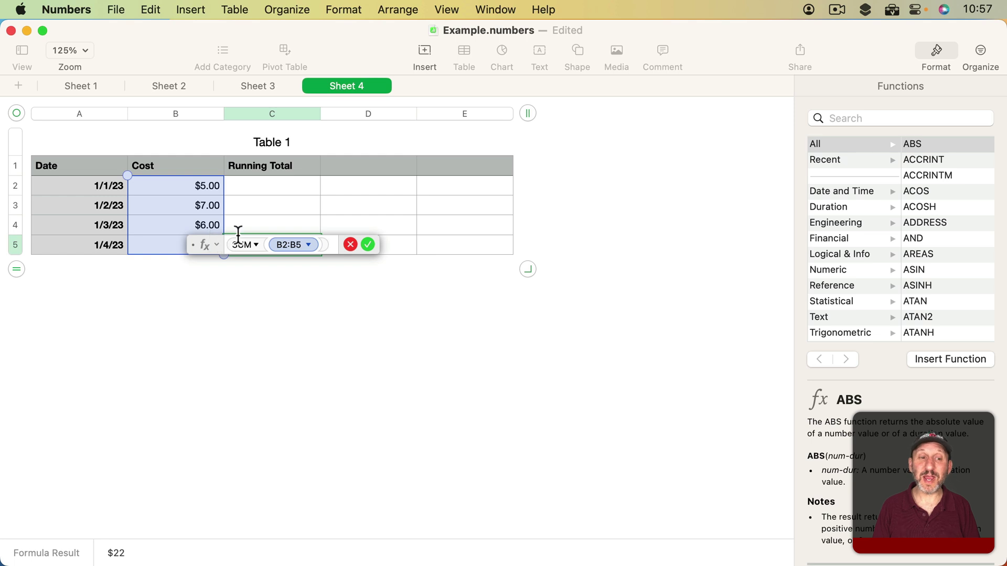
- Lock the range's starting row so C5 holds SUM(B$2:B5), showing $22.00
{"action": "left_click", "coordinate": [310, 244]}
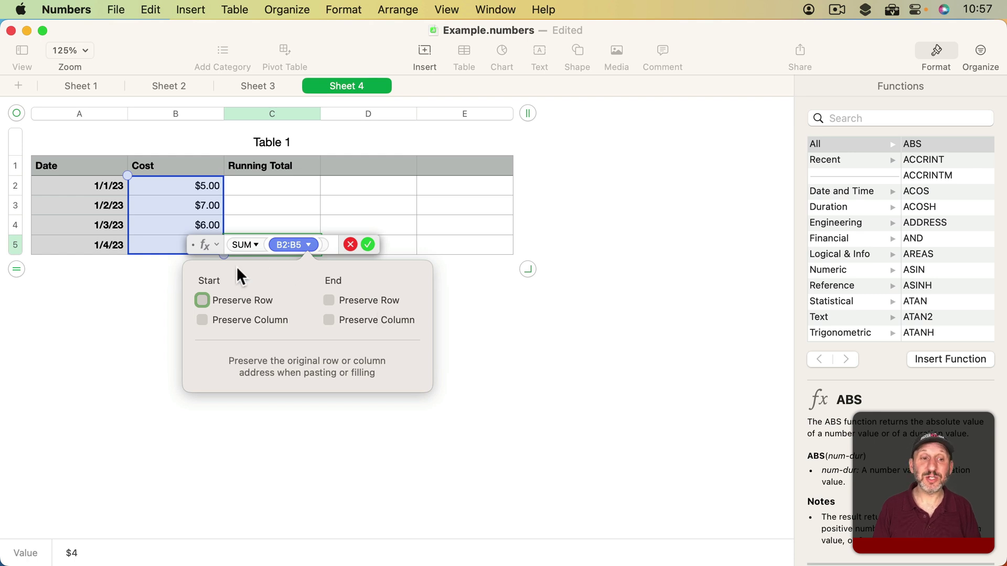
{"action": "left_click", "coordinate": [203, 300]}
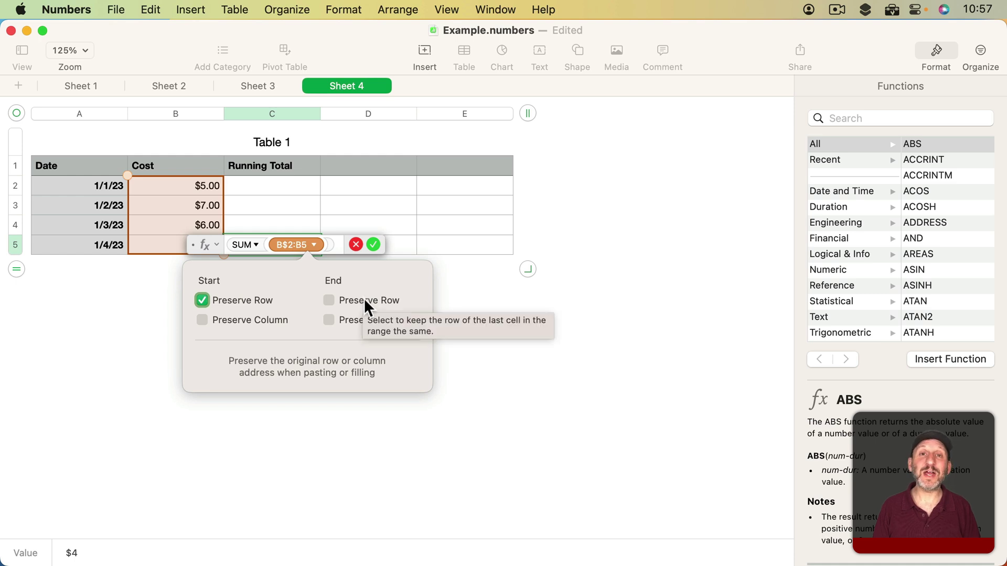
{"action": "left_click", "coordinate": [374, 244]}
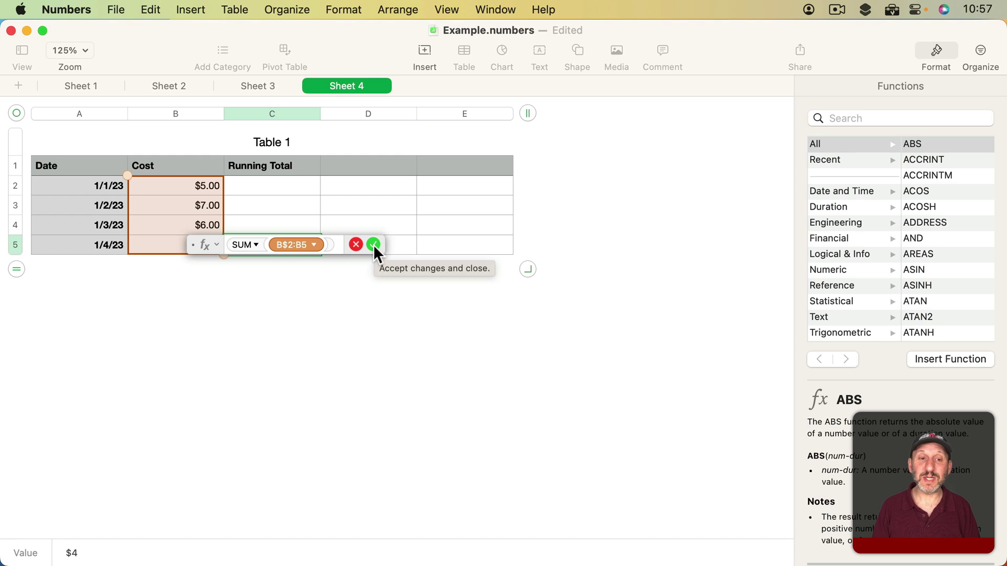
{"action": "left_click", "coordinate": [373, 244]}
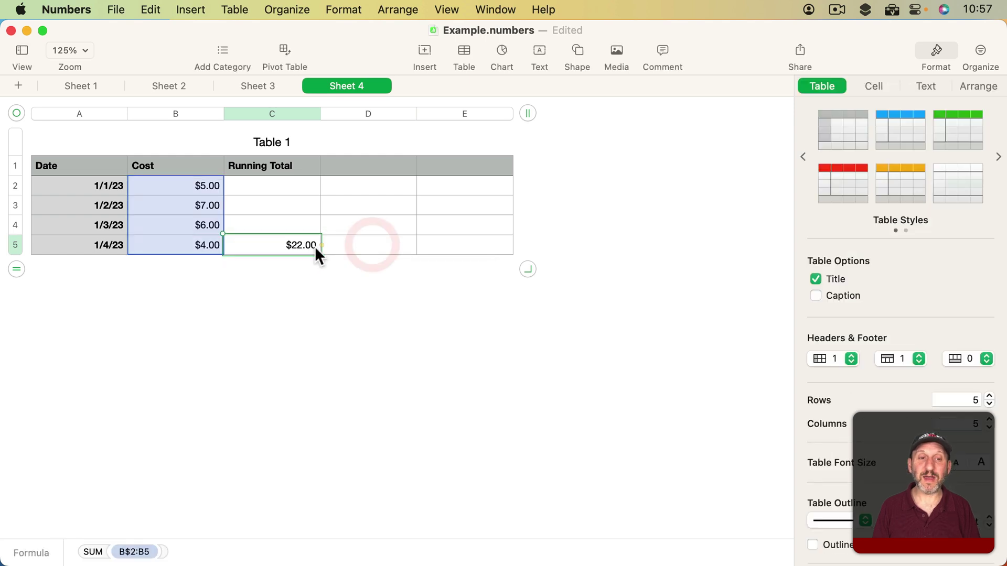
- Copy C5's running-total formula into C4, C3 and C2, giving $18.00, $12.00 and $5.00
{"action": "key", "text": "super+c"}
{"action": "left_click", "coordinate": [288, 226]}
{"action": "key", "text": "super+v"}
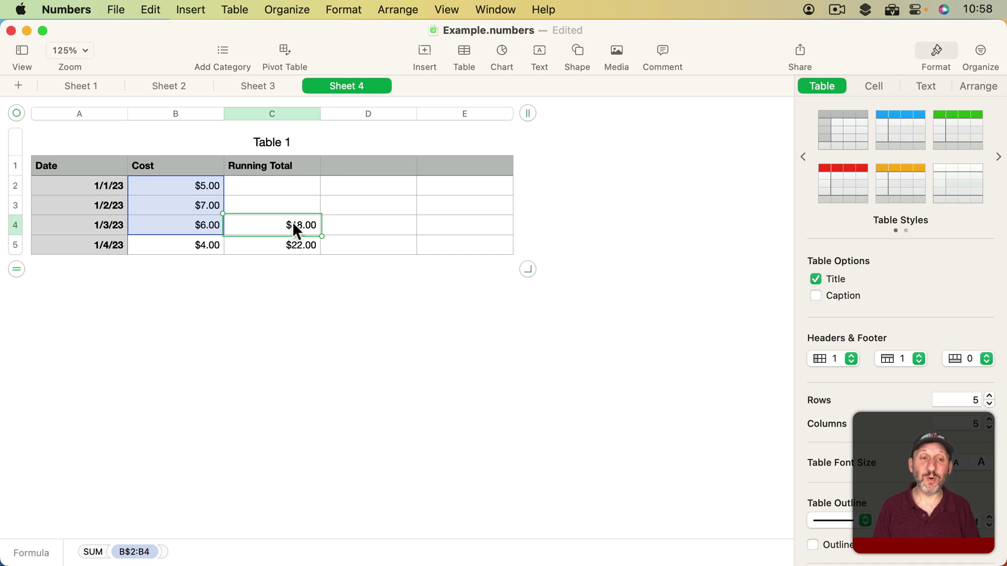
{"action": "left_click", "coordinate": [292, 206]}
{"action": "key", "text": "cmd+v"}
{"action": "left_click", "coordinate": [286, 183]}
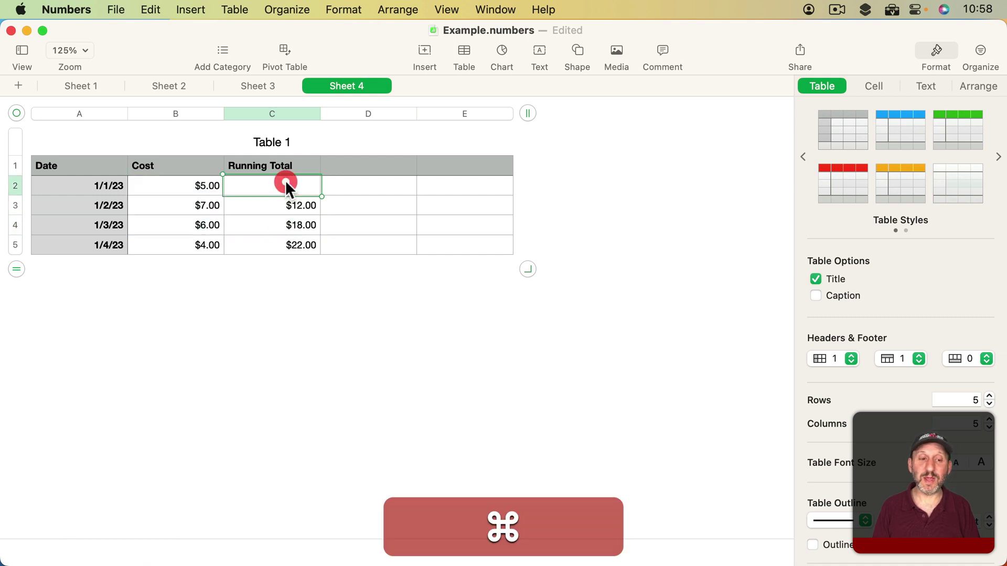
{"action": "key", "text": "cmd+v"}
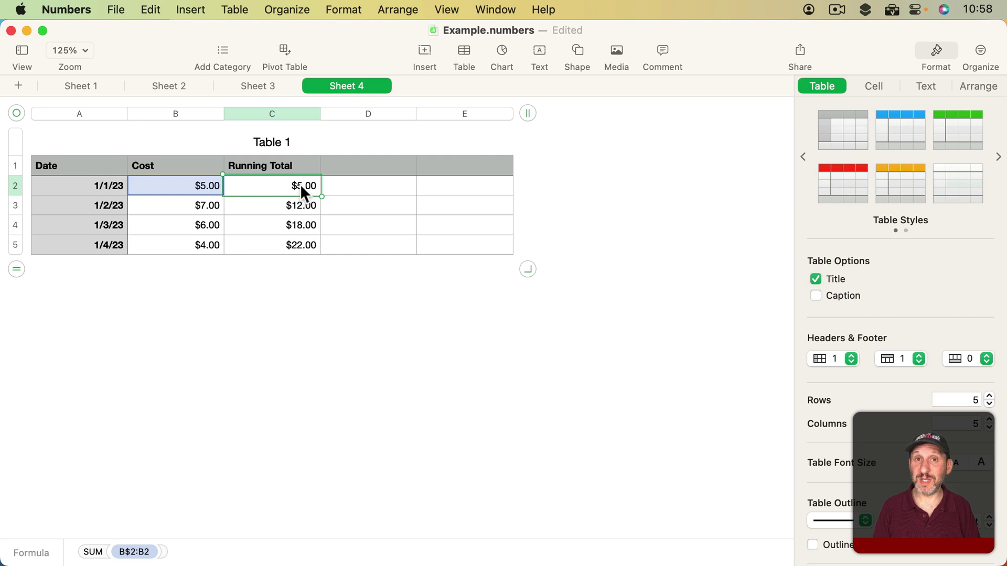
{"action": "left_click", "coordinate": [292, 244]}
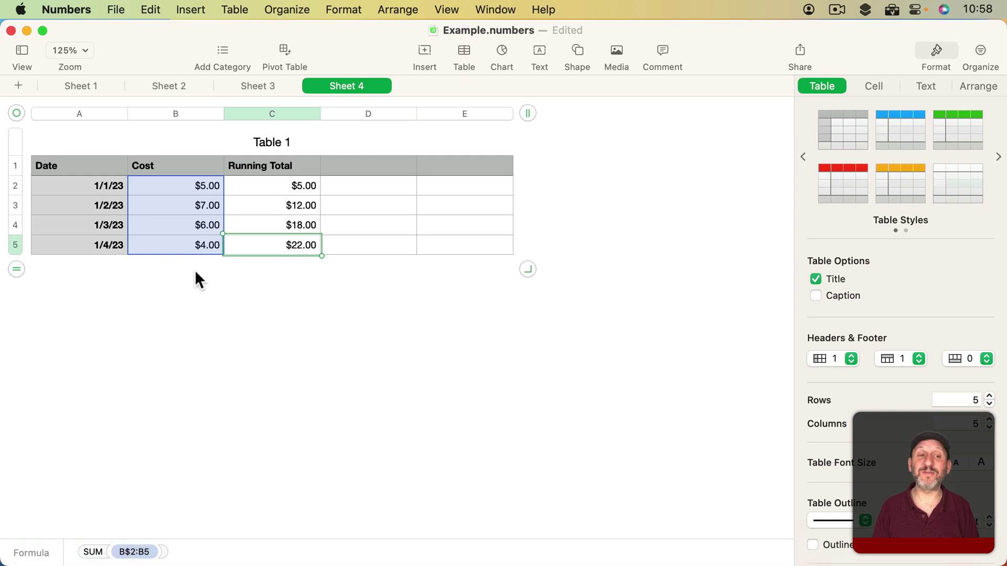
- Add a new row 6 dated 1/5 with a Cost of $2
{"action": "left_click", "coordinate": [64, 251]}
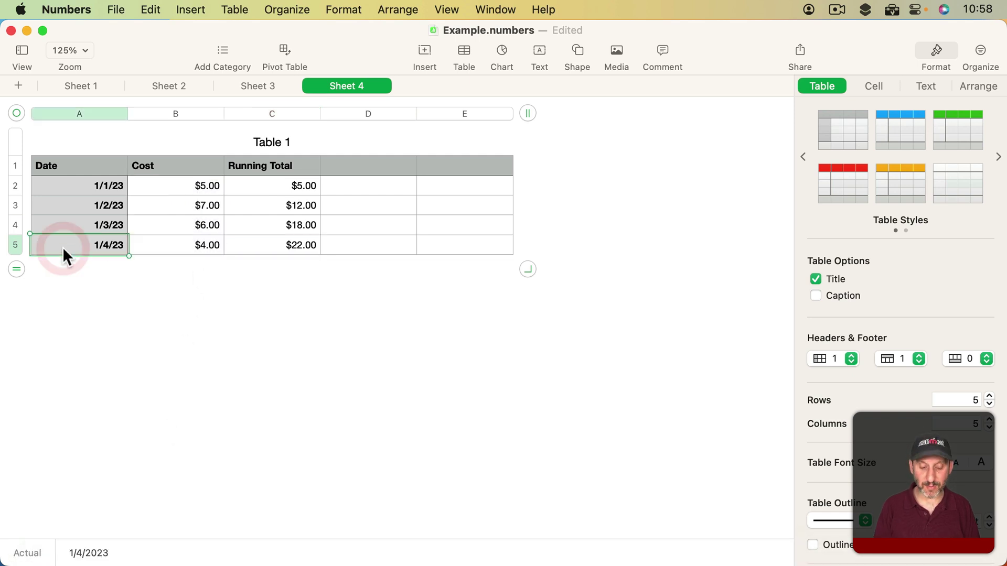
{"action": "key", "text": "Return"}
{"action": "key", "text": "BackSpace"}
{"action": "type", "text": "1/5"}
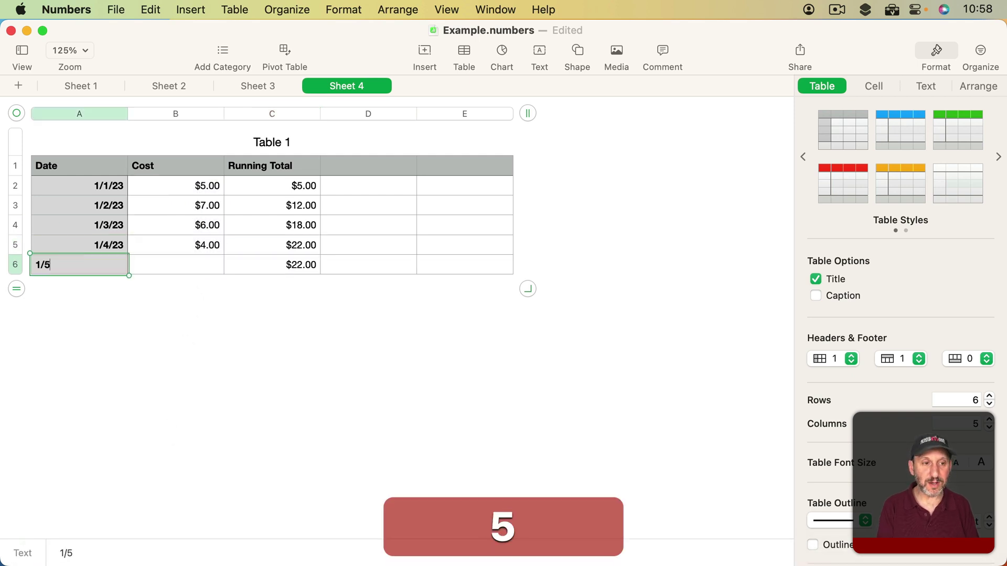
{"action": "key", "text": "Tab"}
{"action": "type", "text": "$2"}
{"action": "key", "text": "Return"}
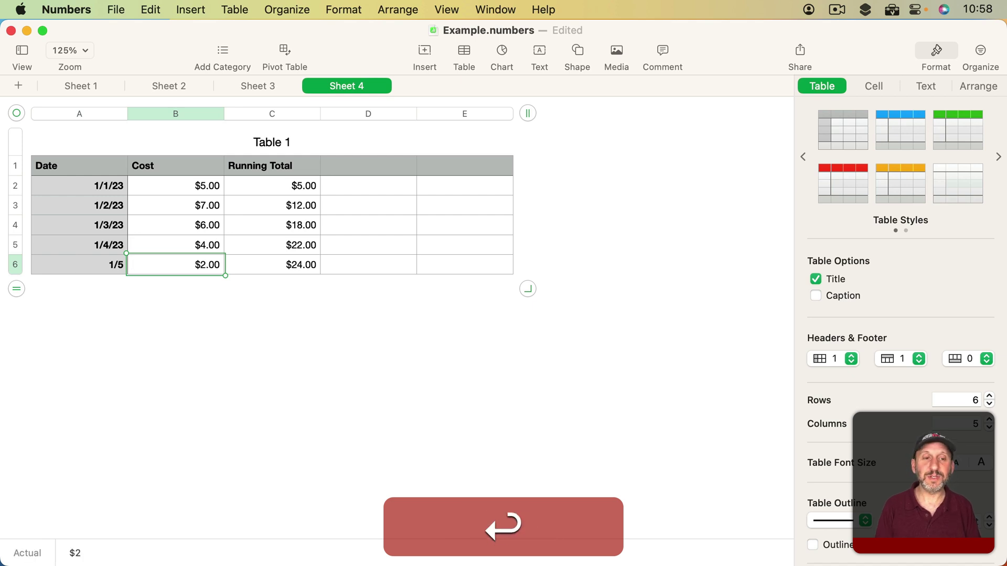
- Verify C6 extends to SUM(B$2:B6), showing $24.00, compared with C5
{"action": "left_click", "coordinate": [294, 264]}
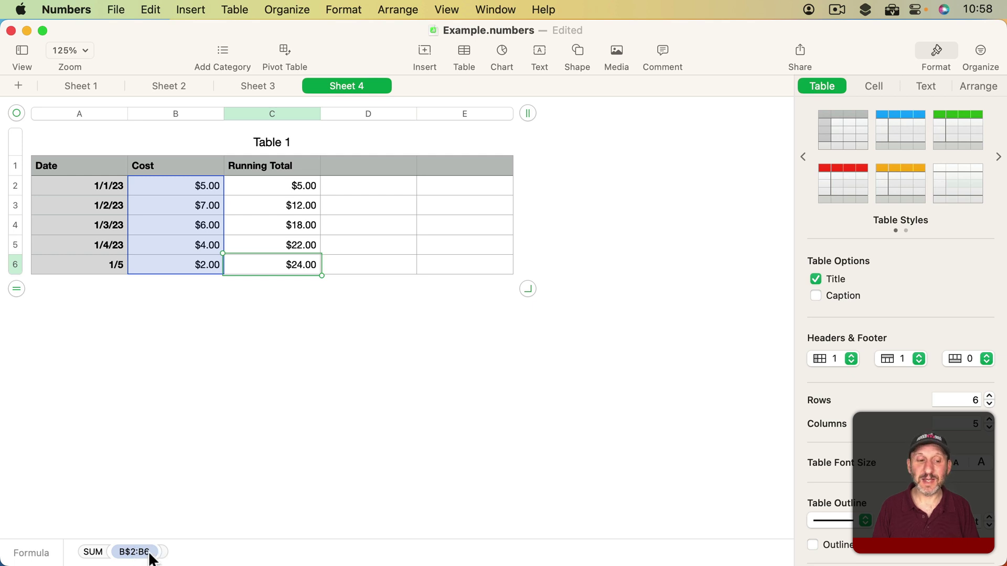
{"action": "left_click", "coordinate": [280, 245]}
{"action": "left_click", "coordinate": [287, 264]}
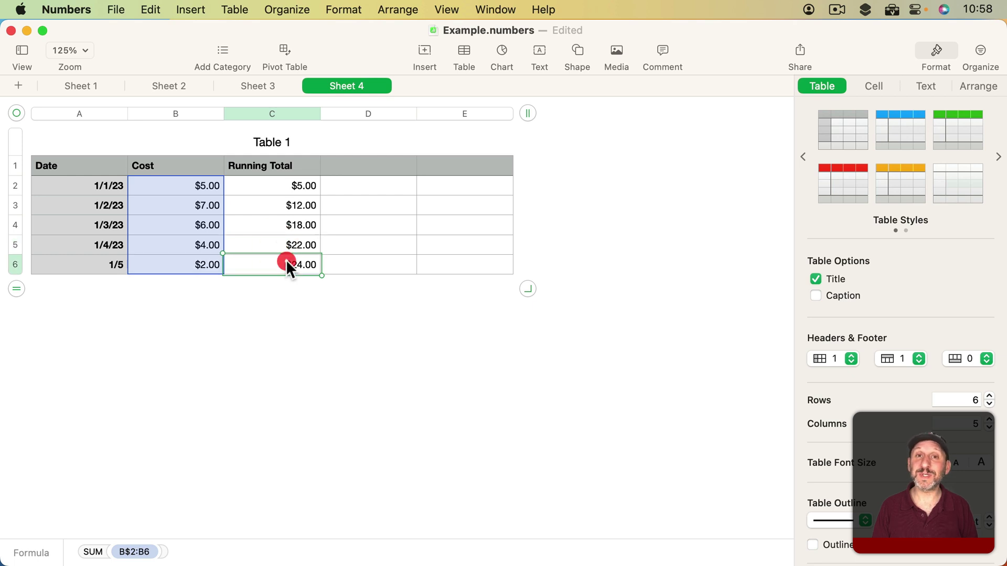